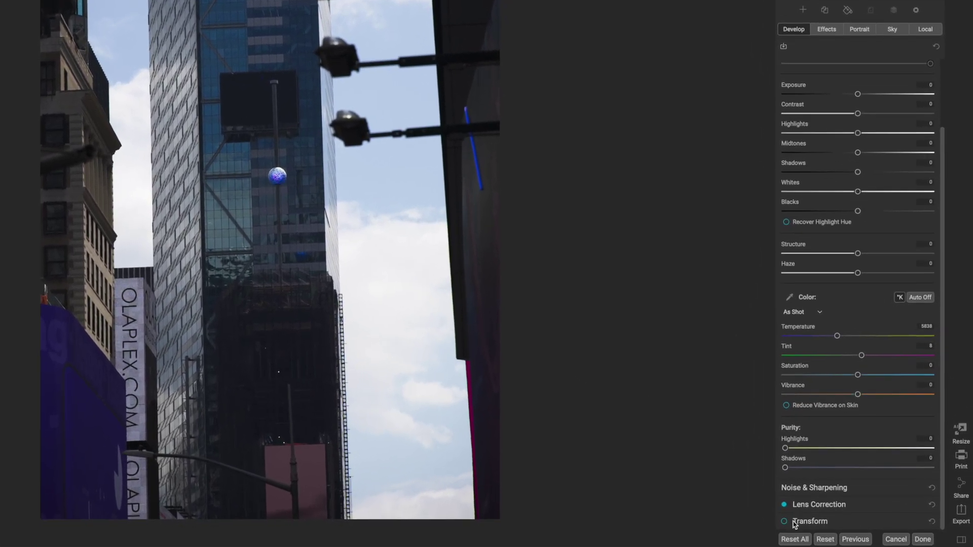
- Enable the Transform settings for the photo and set Rotation to 1.5 to straighten the building
click(785, 521)
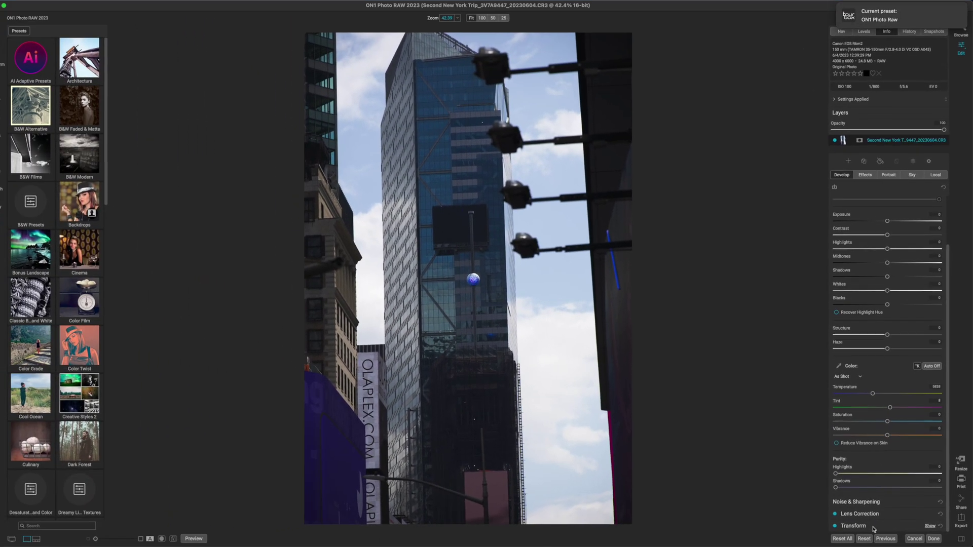
click(873, 527)
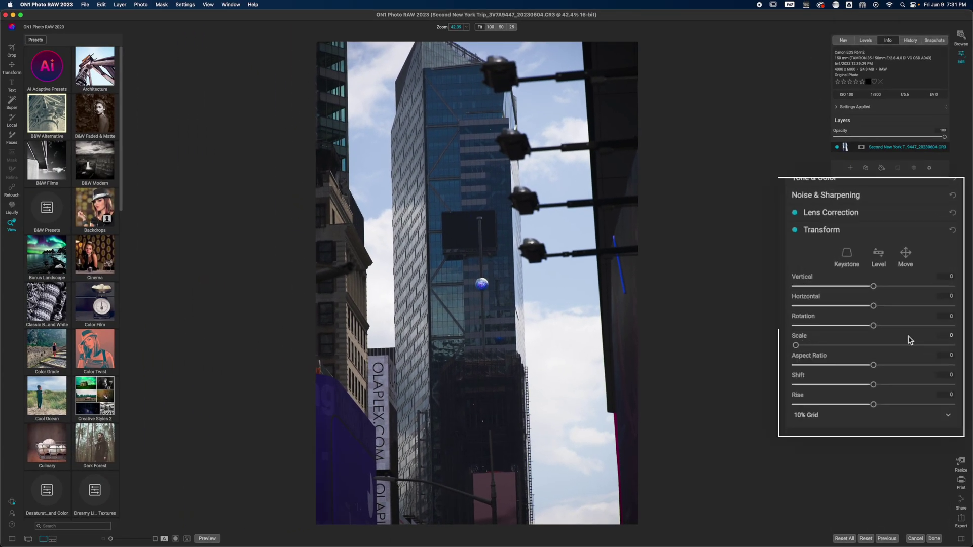
click(872, 329)
drag(872, 330, 874, 330)
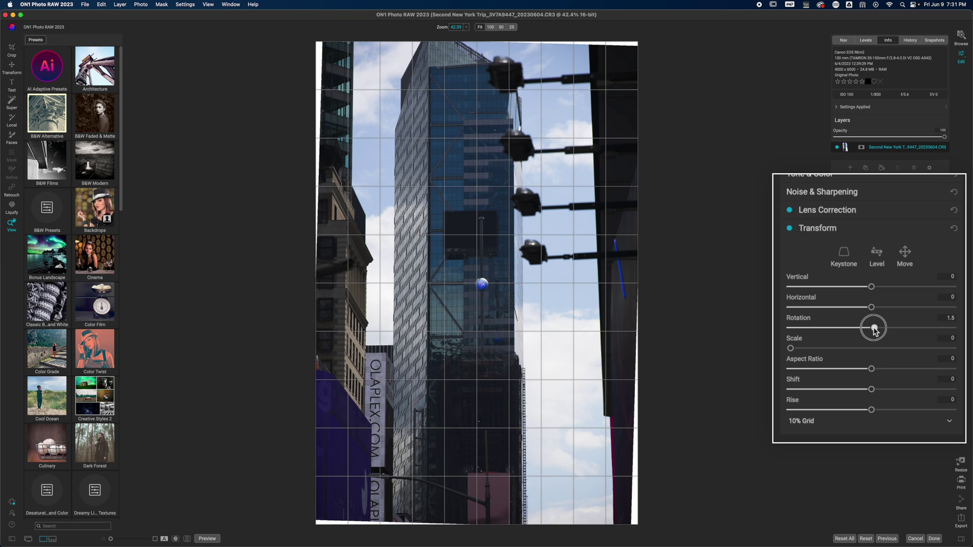
drag(875, 330, 875, 330)
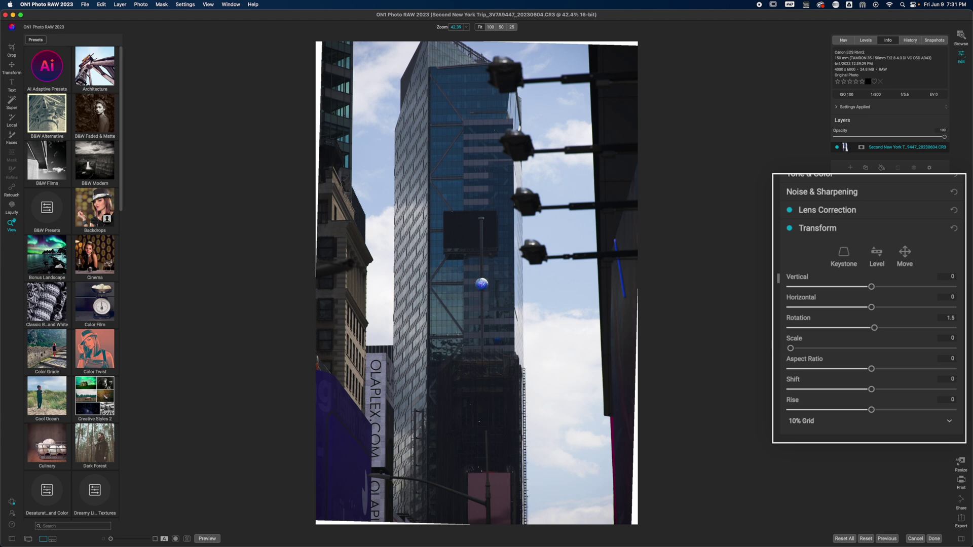
- Set the transform Scale to 3 to fill the empty corners, and compare the photo with Transform off and on
drag(791, 349, 796, 350)
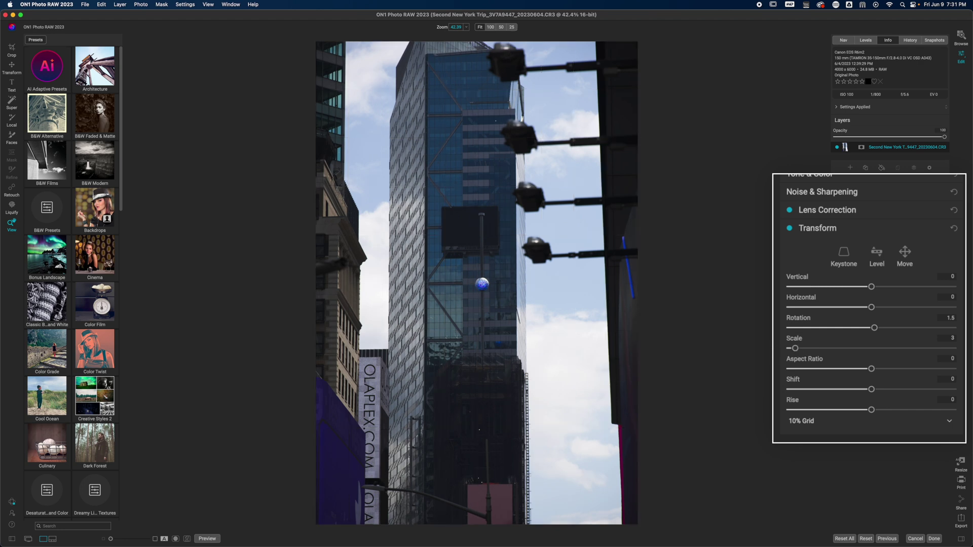
click(789, 229)
click(789, 228)
- Open the Tone & Color settings and examine the available camera profiles
click(871, 177)
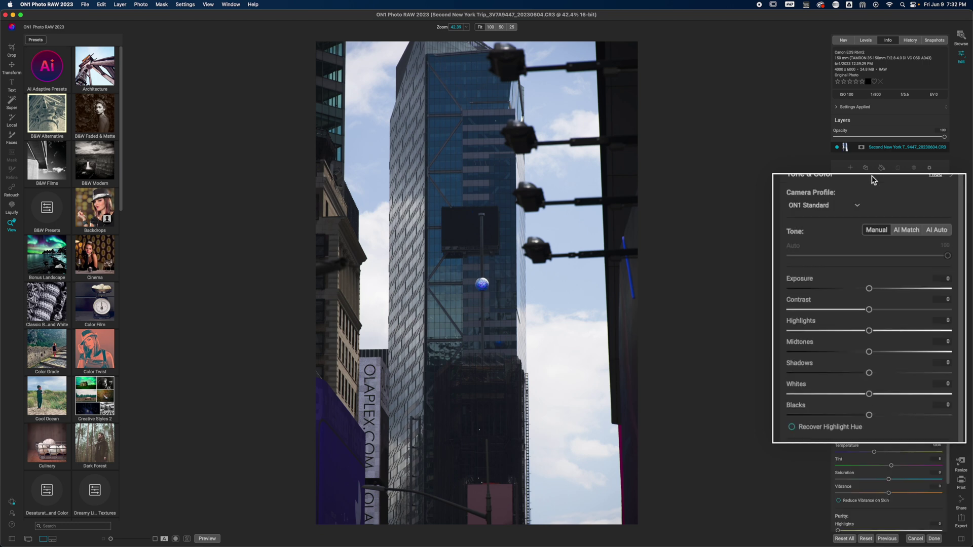
click(855, 208)
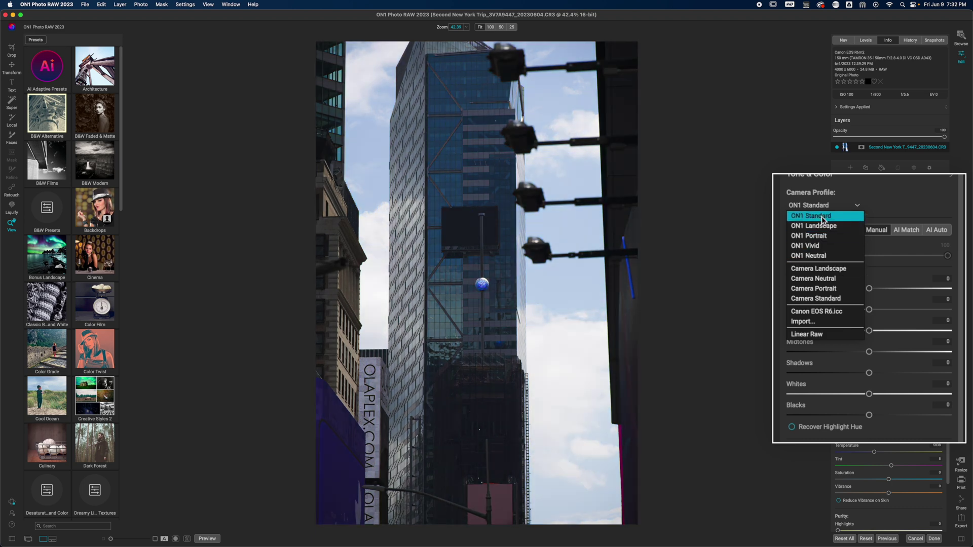
click(890, 199)
- Try lowering the photo's Exposure to -1.25, and reset it to 0
drag(869, 288, 851, 290)
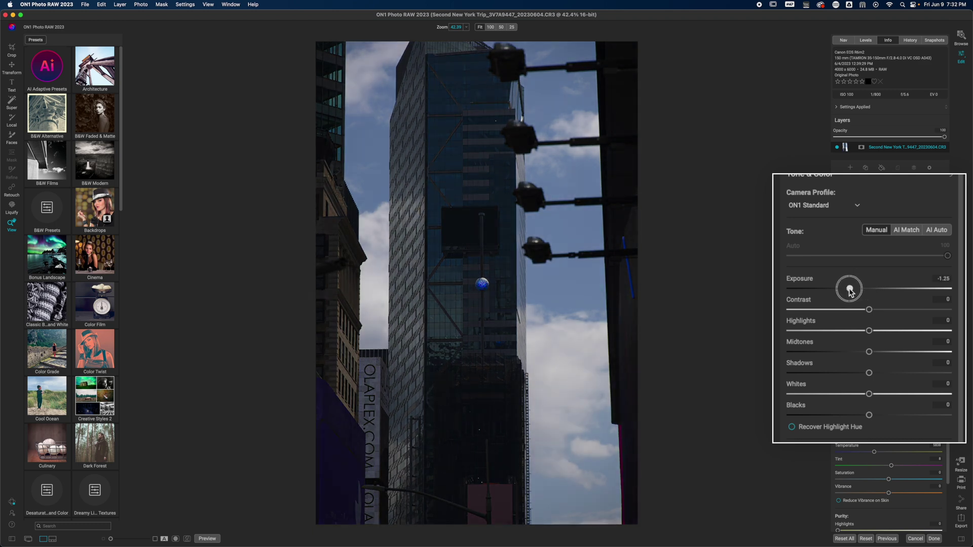
drag(850, 290, 851, 291)
double_click(850, 290)
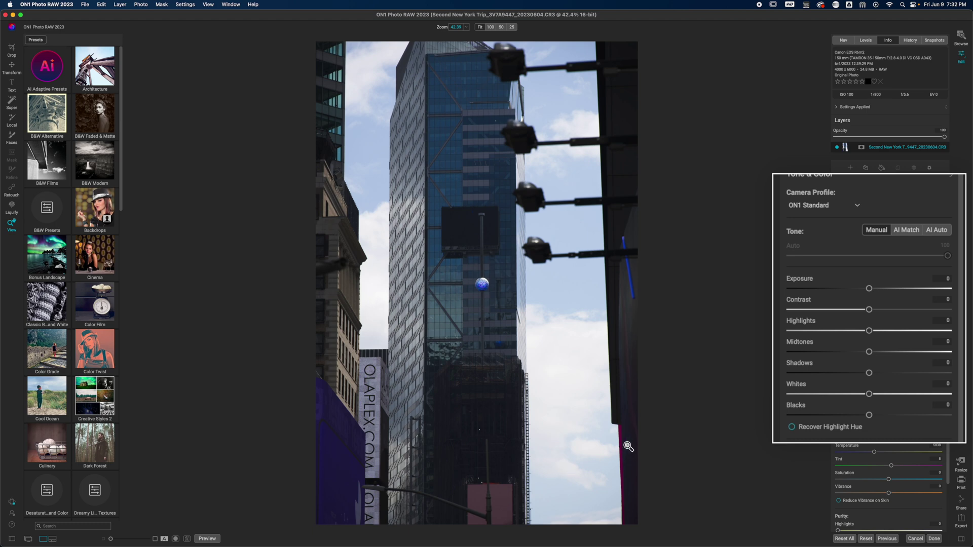
- Apply the ON1 Landscape camera profile, and set Whites to 16 and Blacks to -11
click(805, 205)
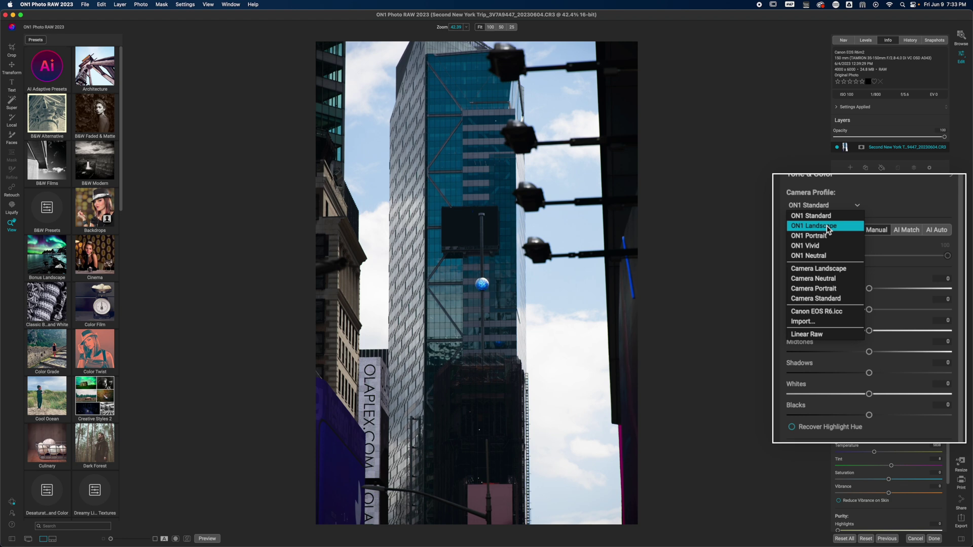
click(828, 229)
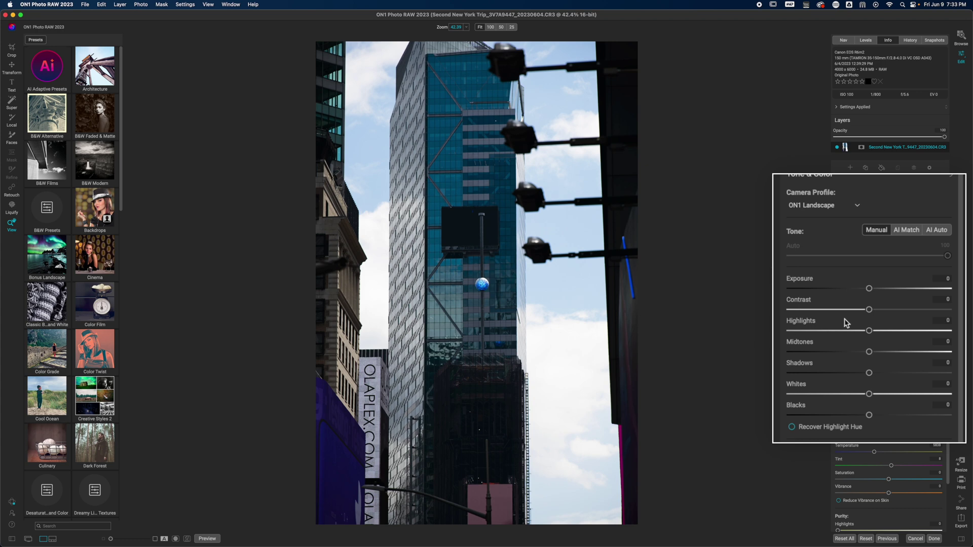
drag(871, 421, 881, 395)
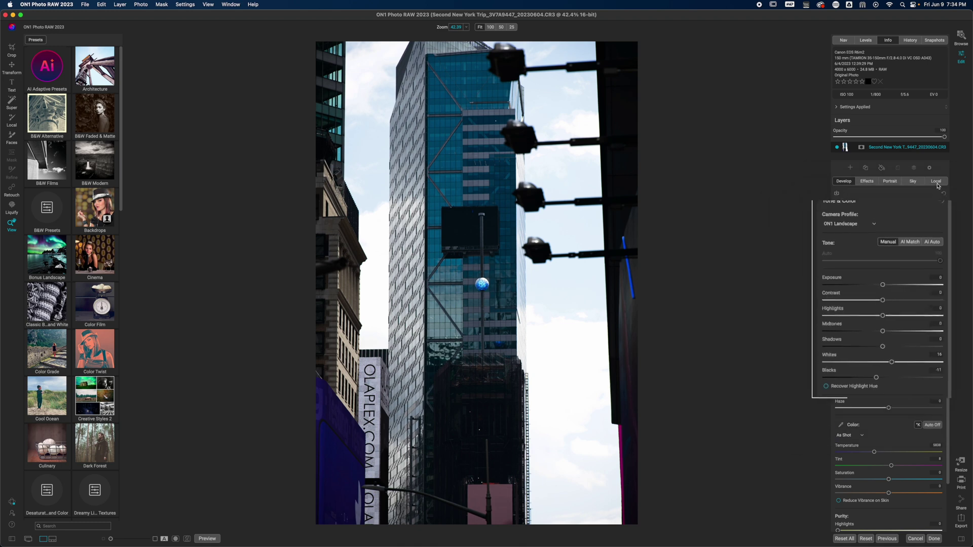
- Mask a local adjustment to Architecture with Mask AI in Paint In mode, and invert the mask to target the sky
click(937, 185)
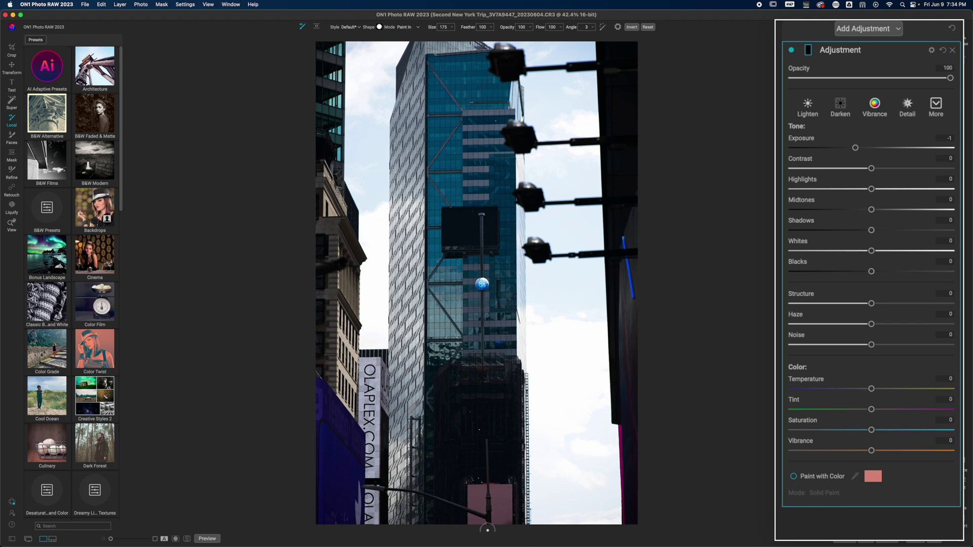
click(808, 50)
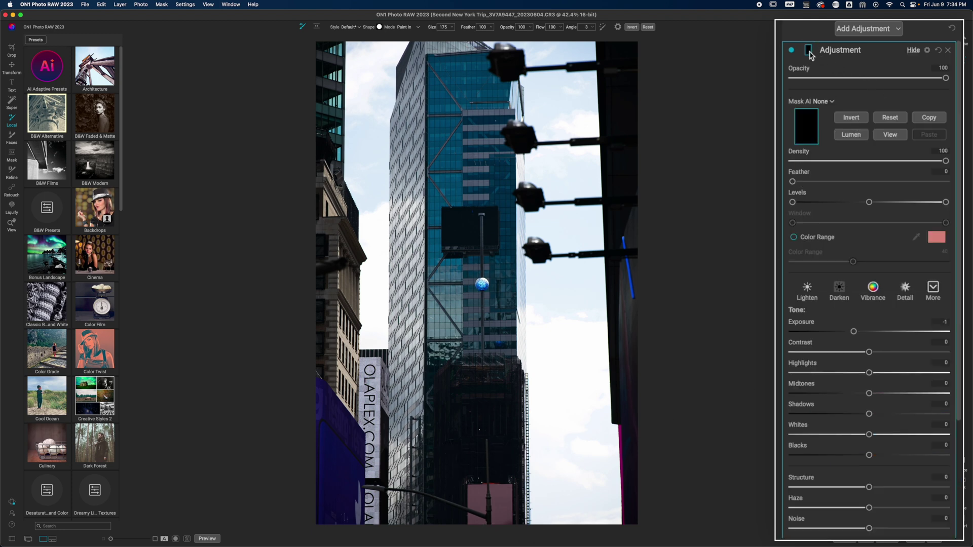
click(831, 101)
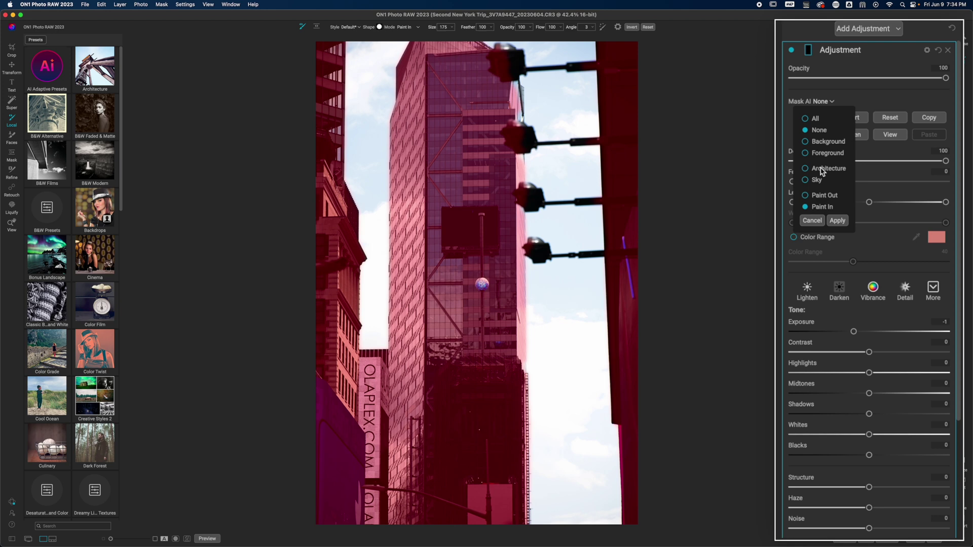
click(822, 172)
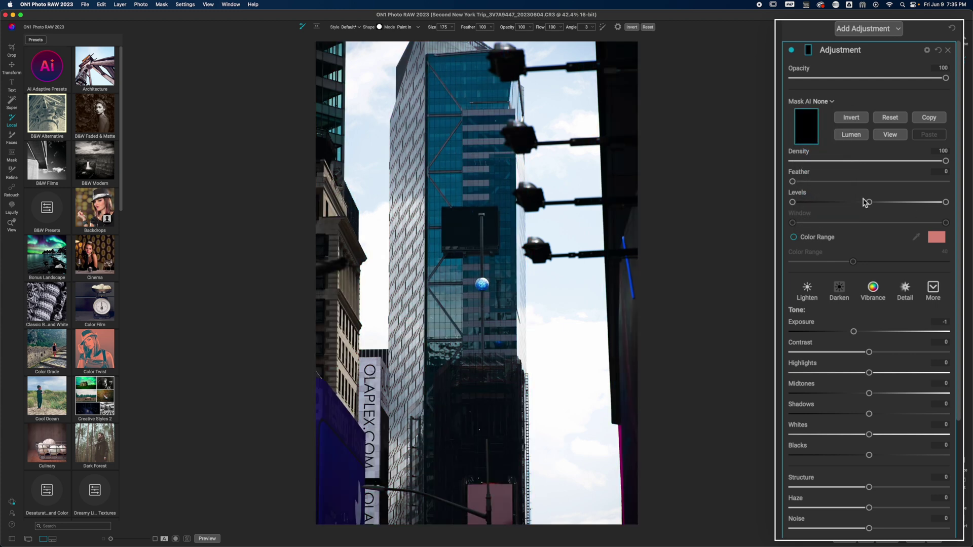
click(821, 101)
click(836, 171)
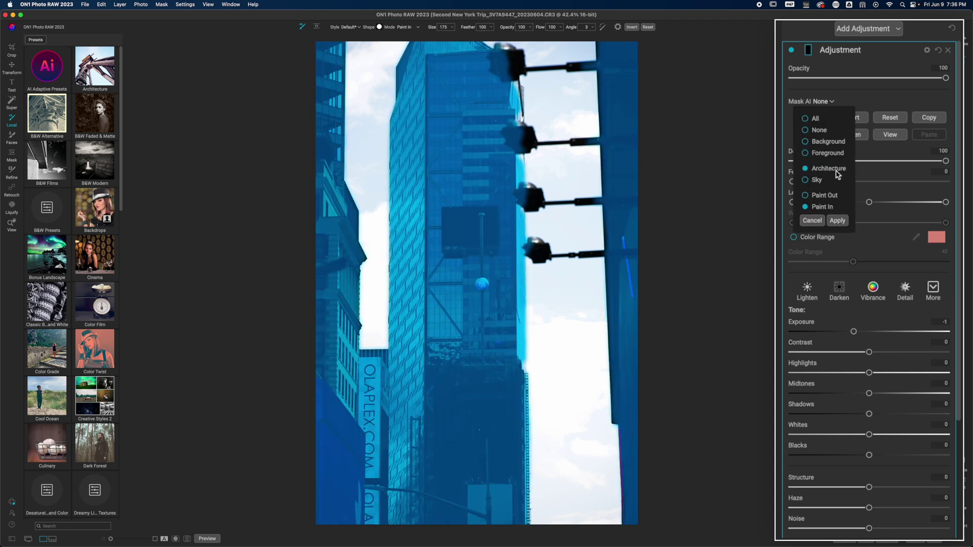
click(839, 222)
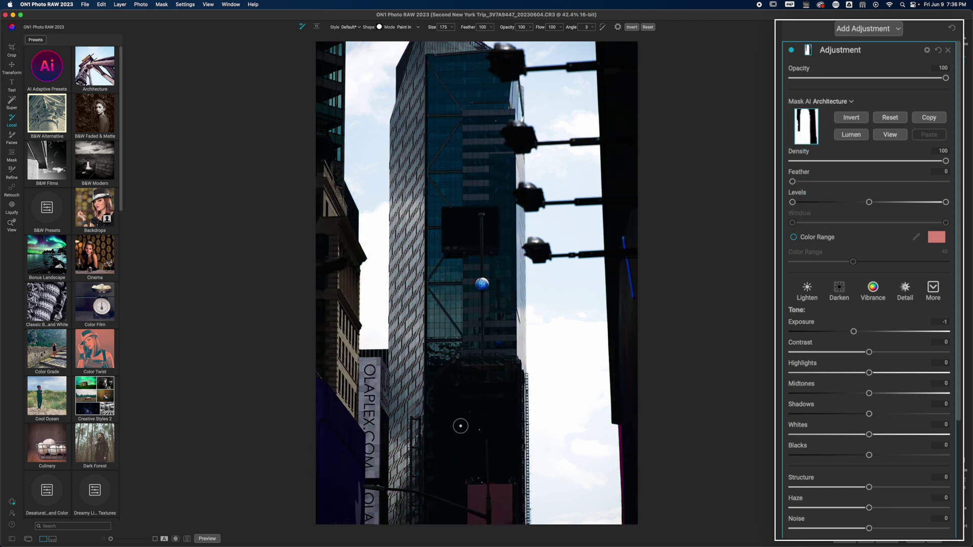
click(850, 118)
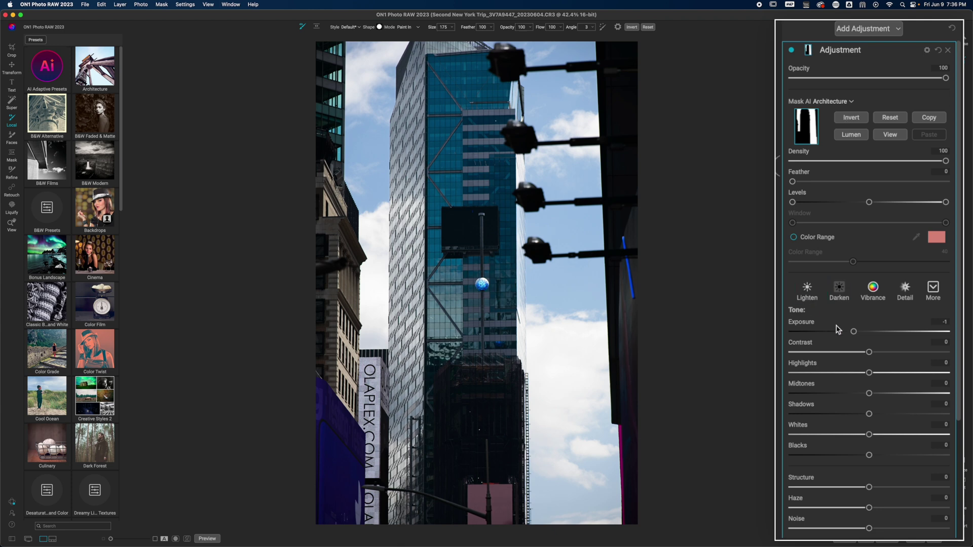
- Set the sky adjustment's Exposure to -1.55 and Temperature to -27, and raise its Vibrance
drag(854, 335, 846, 333)
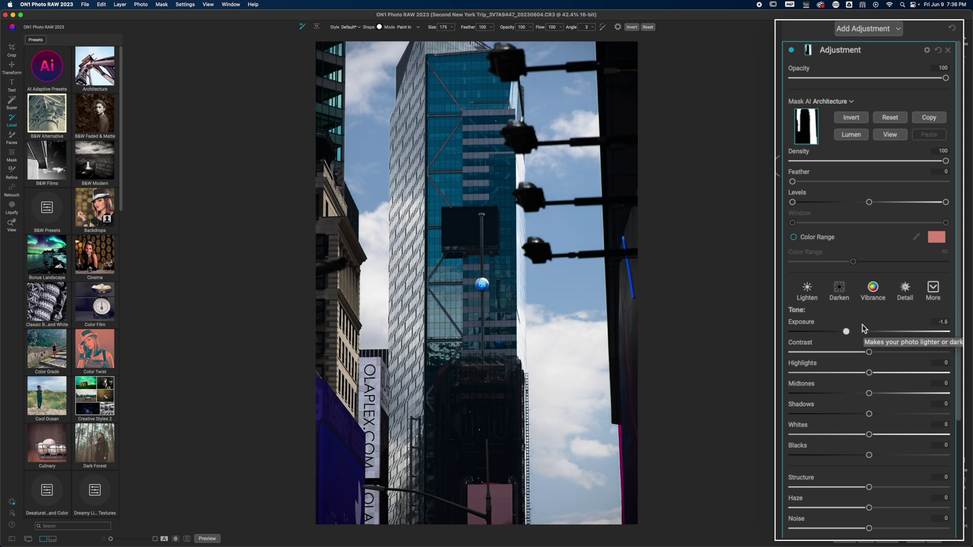
scroll(864, 328, down, 1)
scroll(864, 329, down, 1)
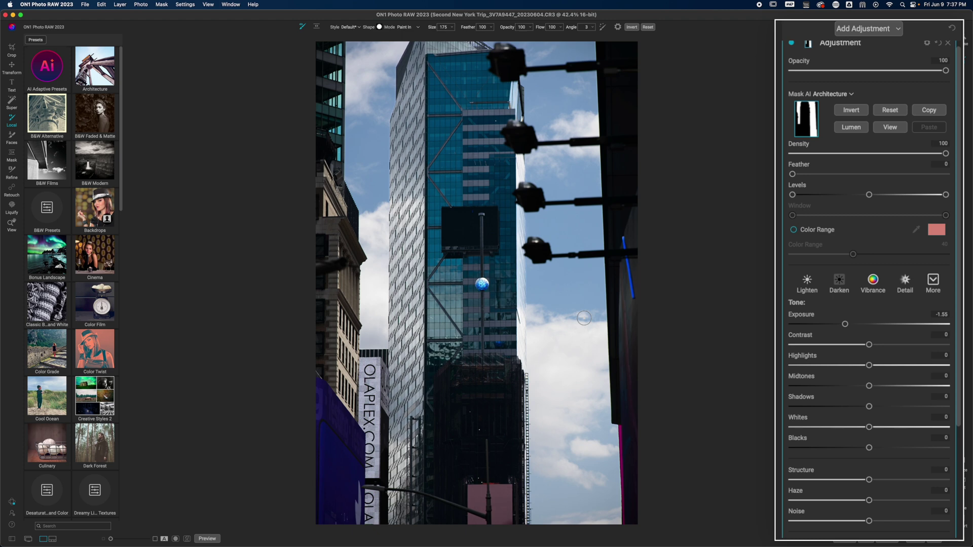
scroll(887, 376, down, 4)
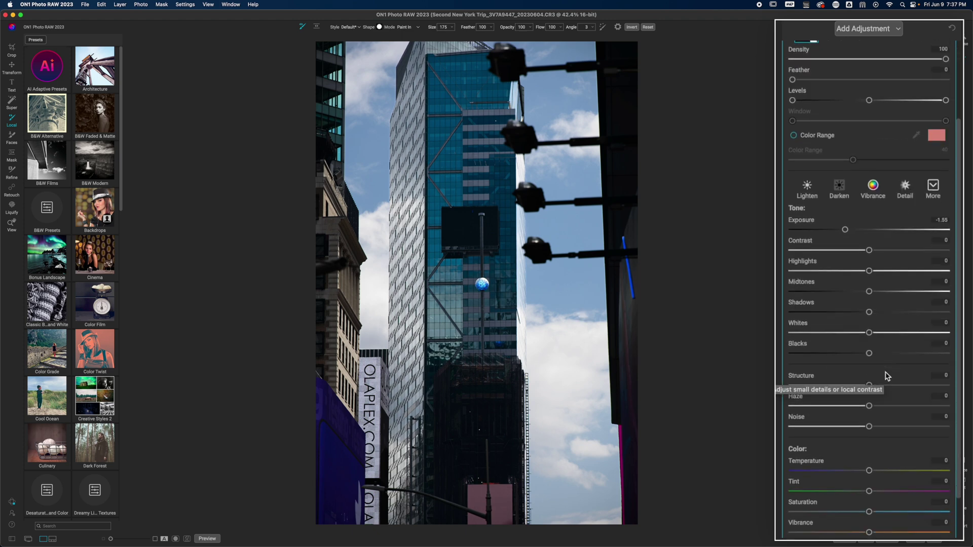
scroll(887, 376, down, 2)
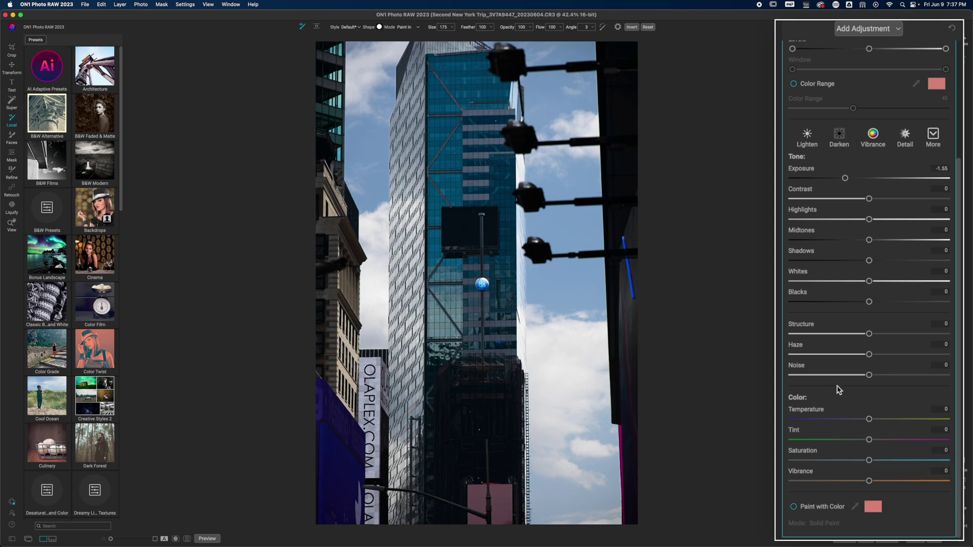
click(867, 420)
drag(867, 420, 848, 421)
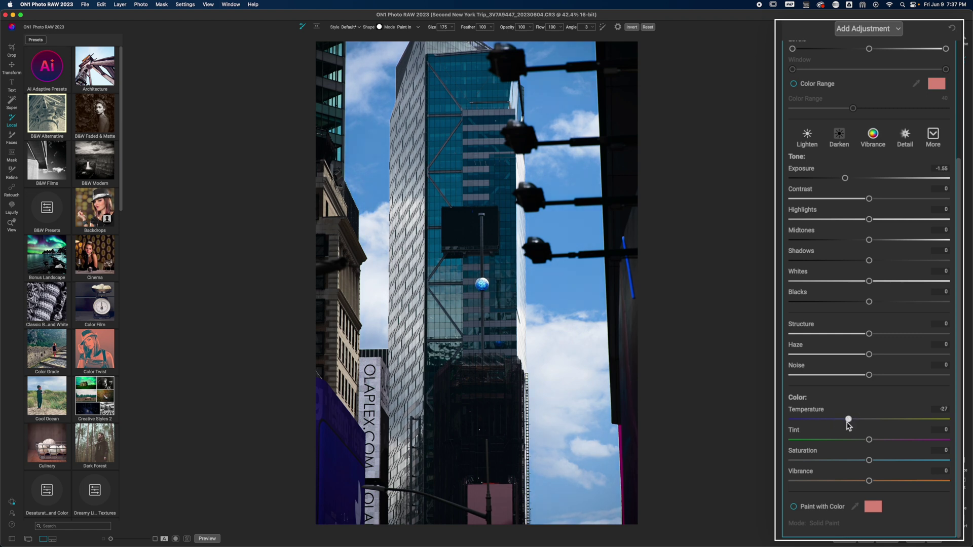
drag(869, 481, 882, 481)
scroll(886, 389, up, 5)
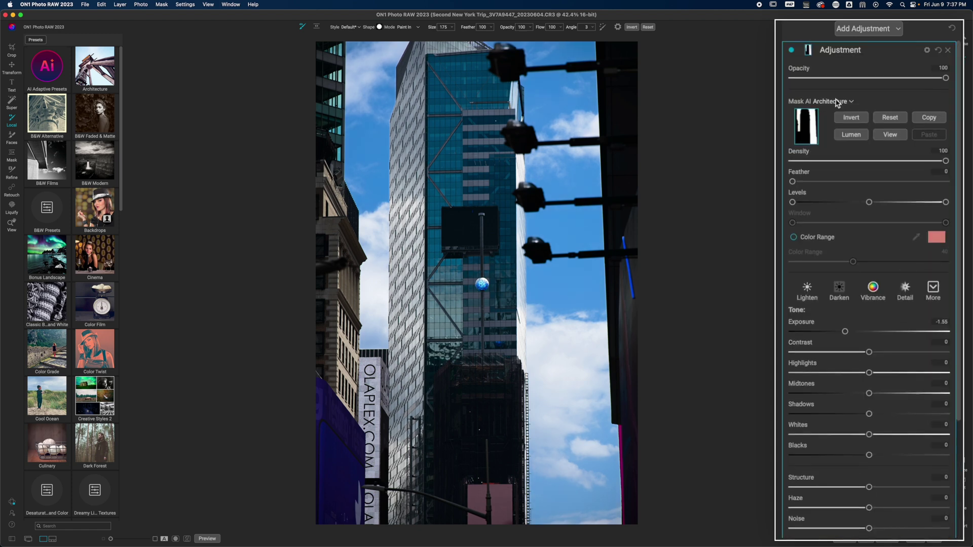
- Compare the photo with the local sky adjustment off and on, and increase the mask's Feather
click(792, 50)
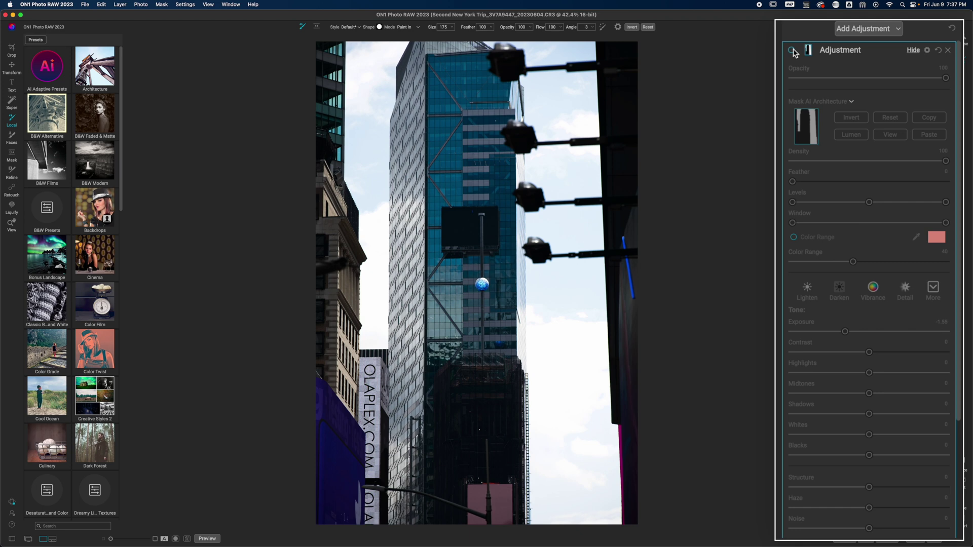
click(792, 50)
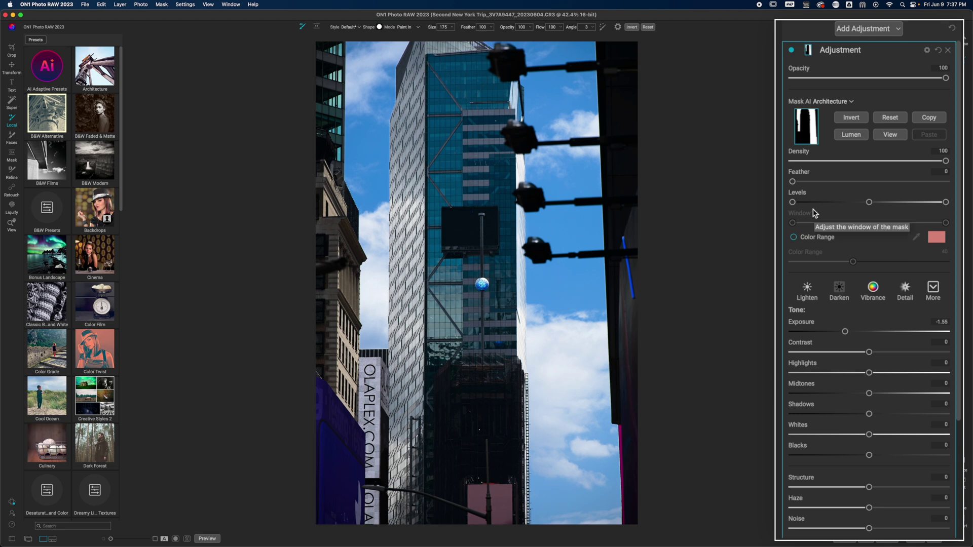
drag(792, 181, 822, 183)
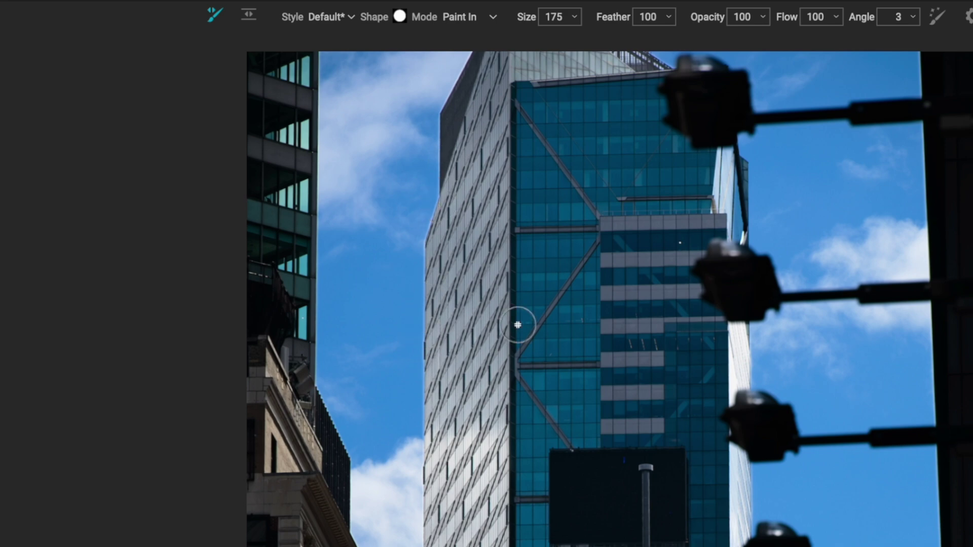
- Set the Chisel tool to Add mode for the sky mask and check the building's edge at 100% with the red mask overlay
key(z)
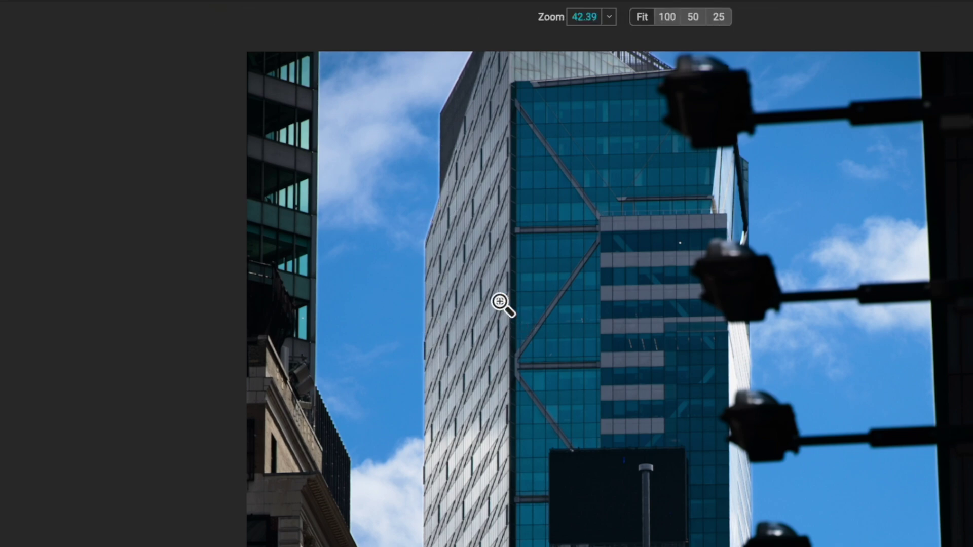
click(423, 221)
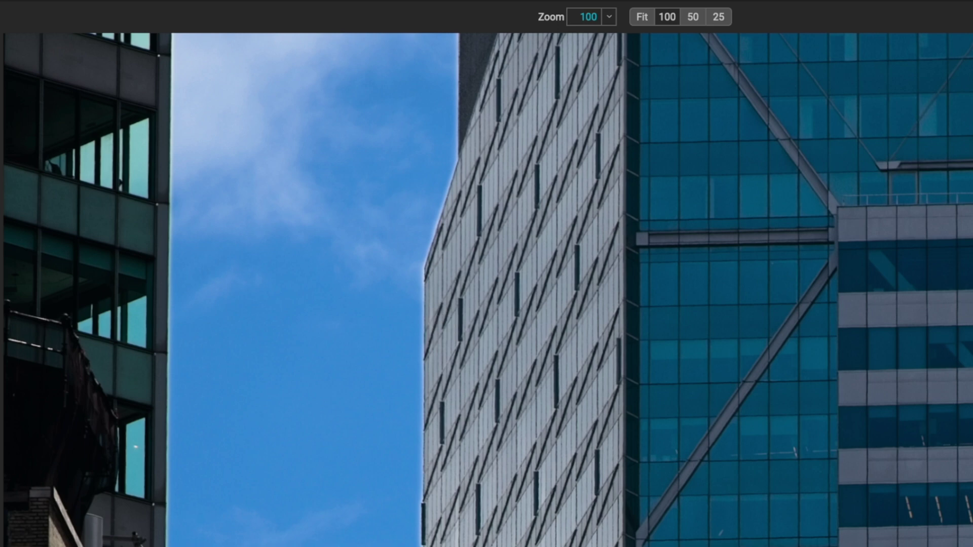
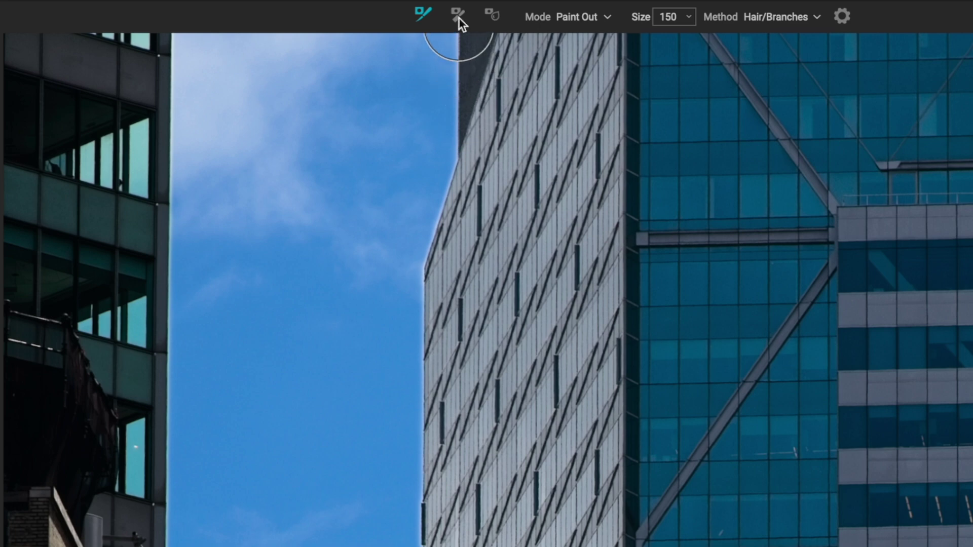
click(459, 15)
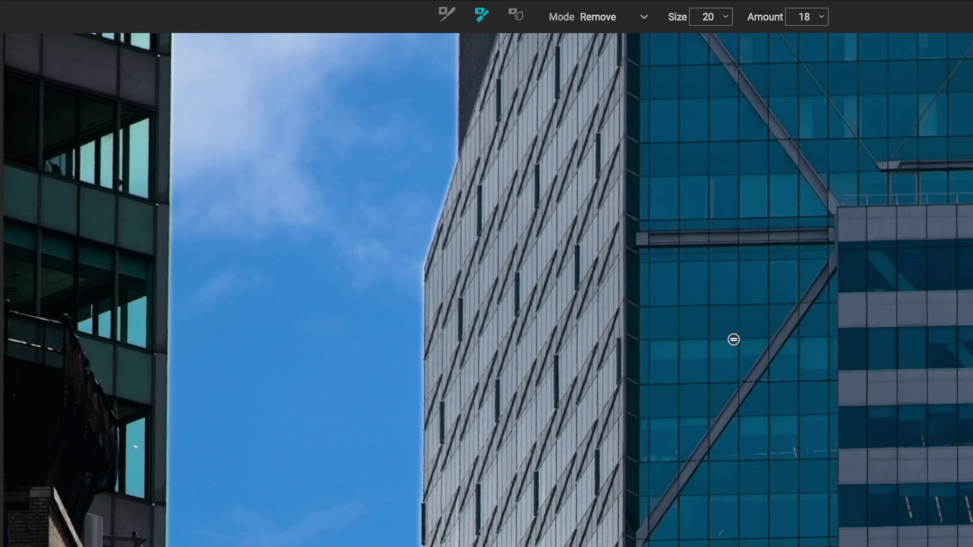
key(ctrl+m)
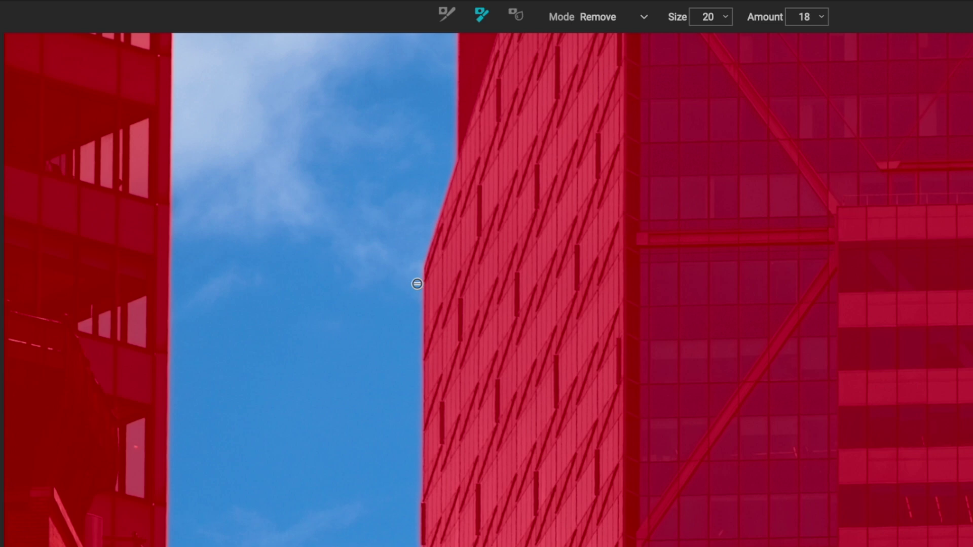
click(643, 18)
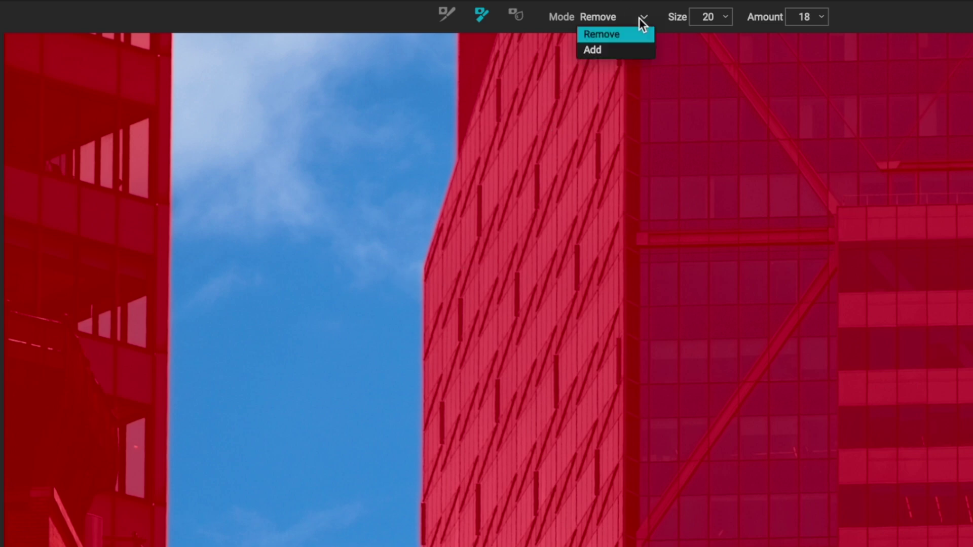
click(622, 45)
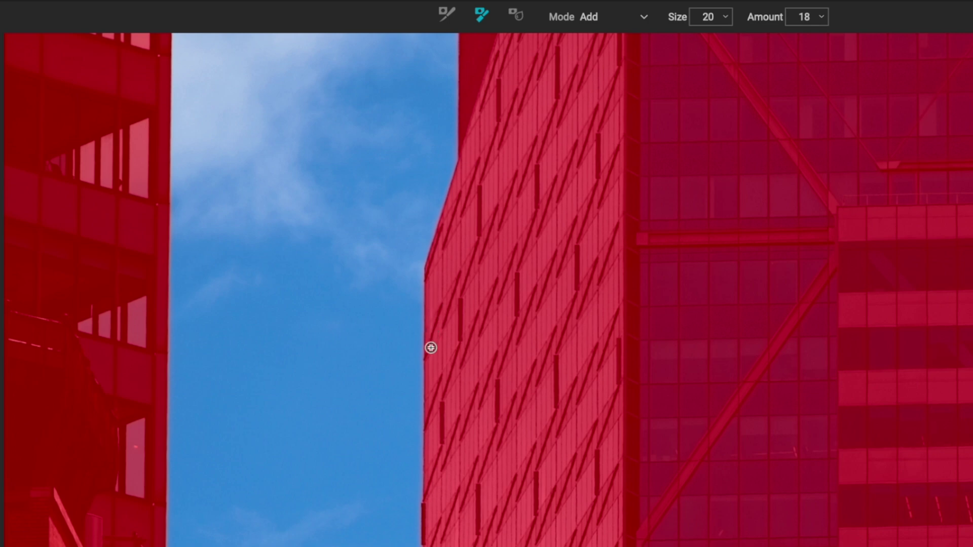
key(super+m)
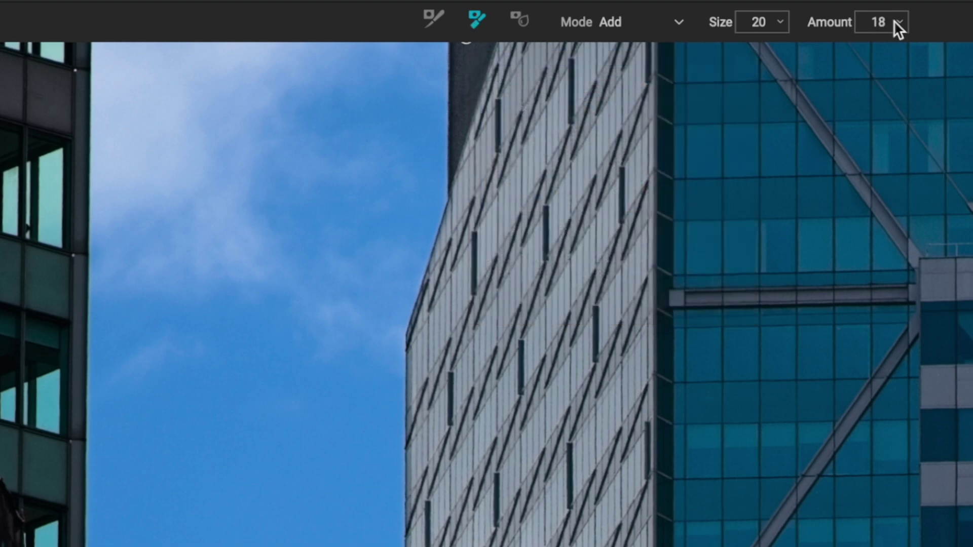
- Set the Chisel tool's Amount to 10
click(898, 22)
click(878, 23)
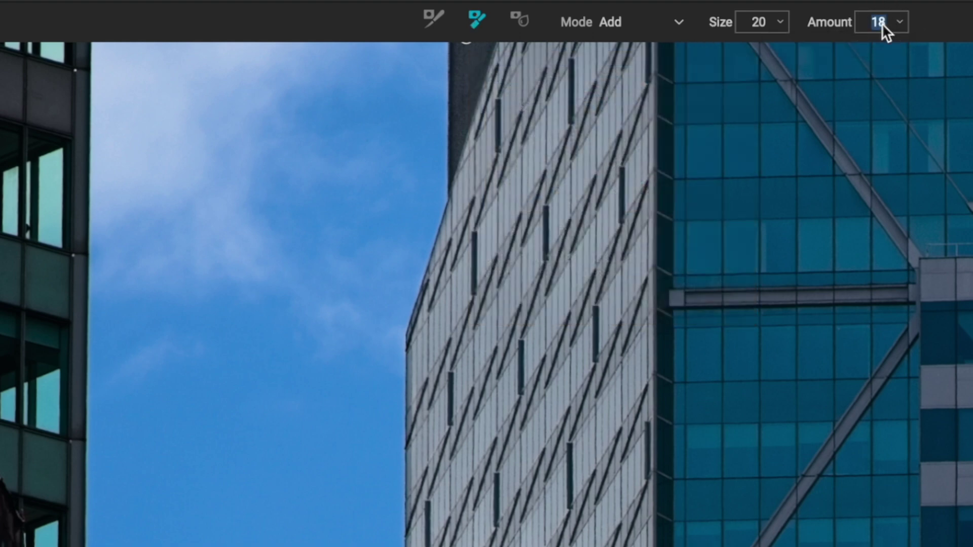
text(10)
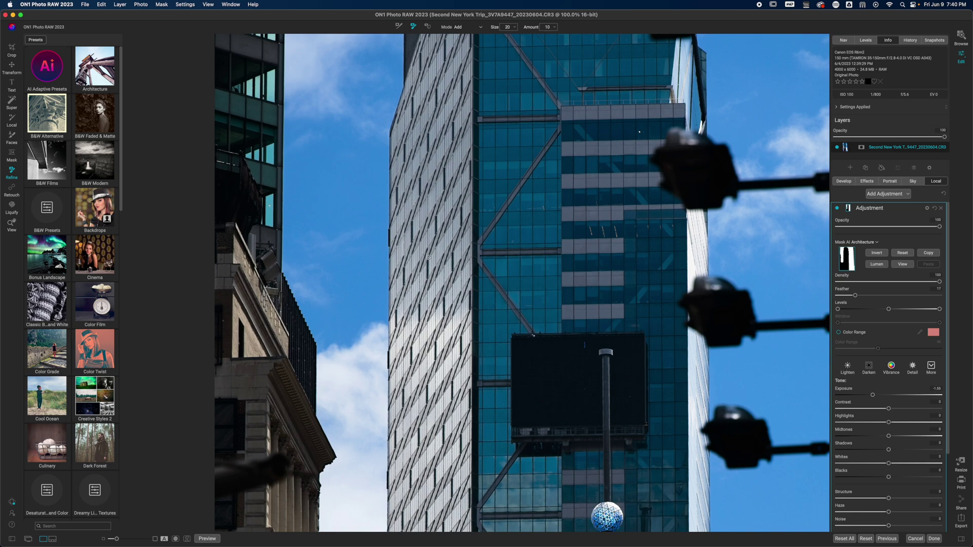
- Reduce the sky mask's Feather to 7 and compare the edited photo with the original
key(super+0)
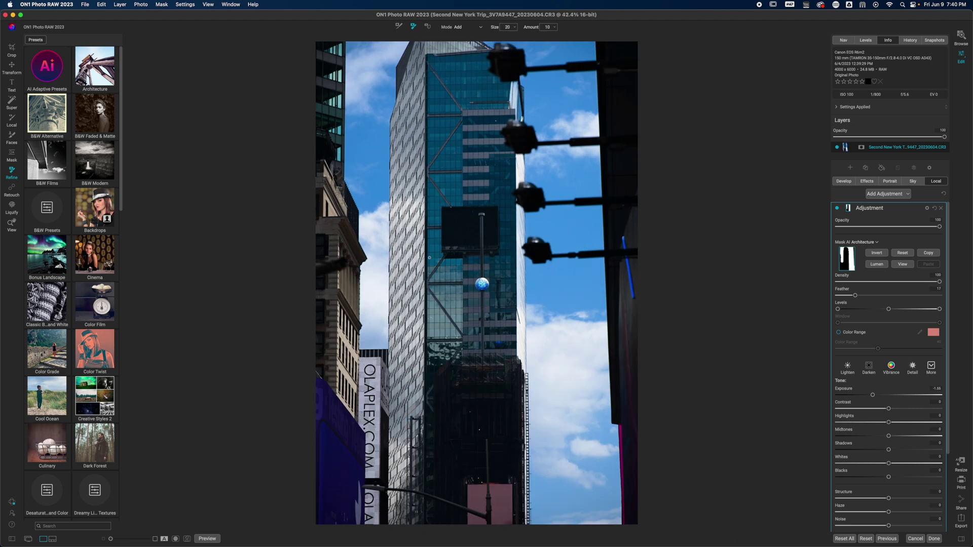
drag(855, 296, 845, 298)
key(backslash)
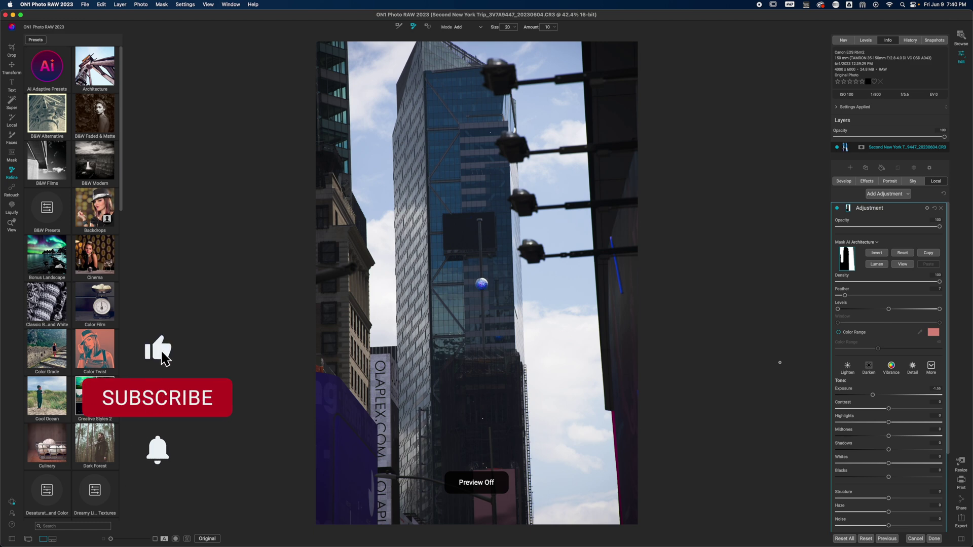
key(backslash)
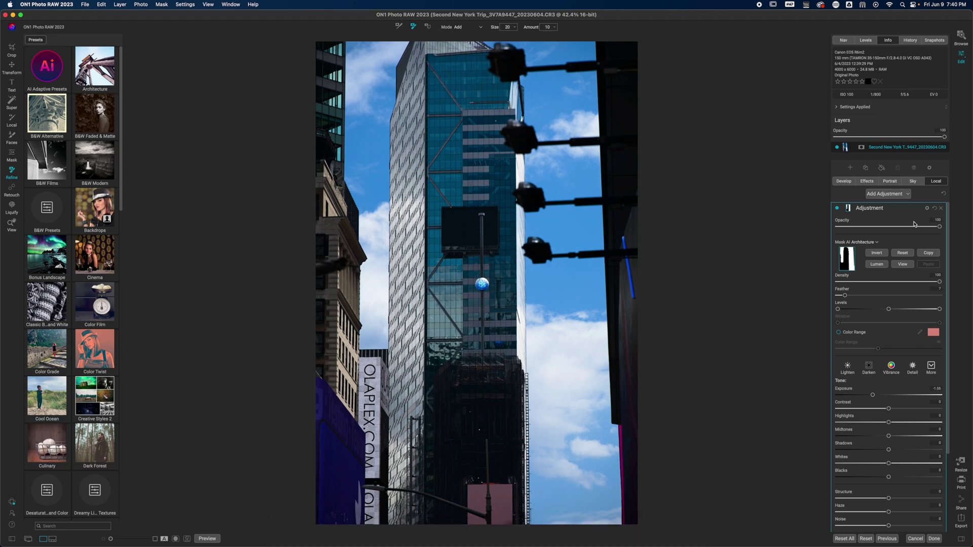
- Start a second local adjustment with its Exposure reset to 0 and its Shadows set to 27
click(888, 208)
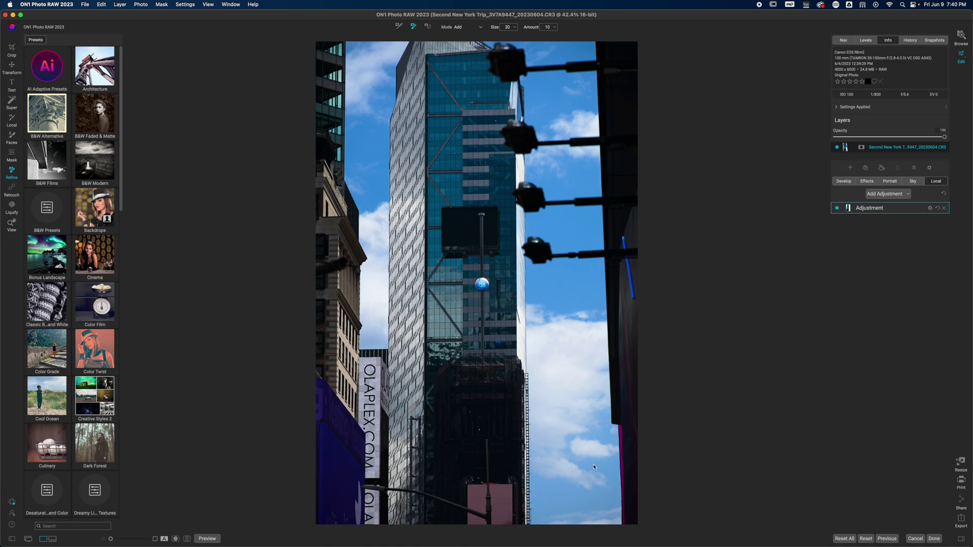
key(k)
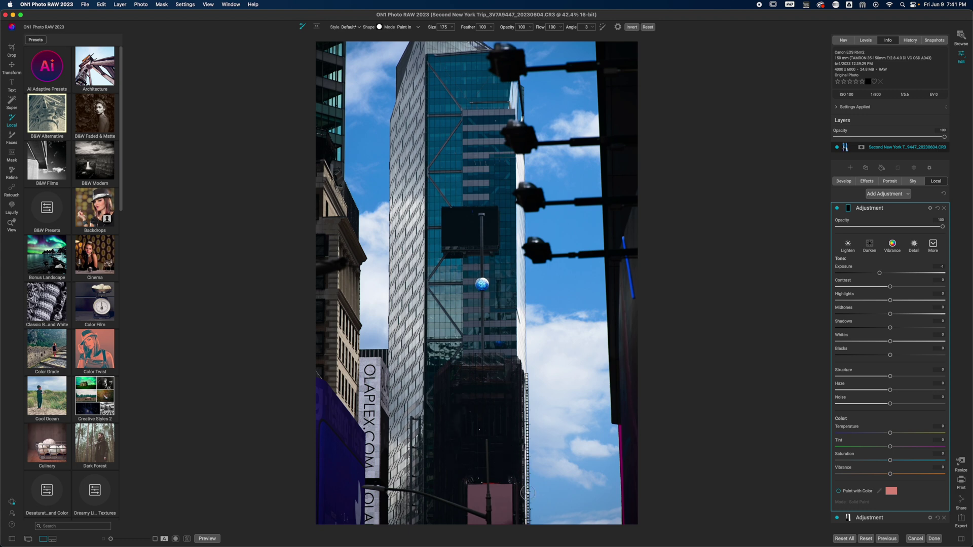
double_click(849, 269)
drag(892, 330, 904, 330)
- Enlarge the adjustment brush to size 1500 and paint the shadow adjustment over the dark lower part of the central skyscraper
key(bracketright)
key(bracketright)
key(bracketright)
key(bracketright)
key(bracketright)
key(bracketright)
key(bracketright)
key(bracketright)
key(bracketright)
key(bracketright)
key(bracketright)
key(bracketright)
key(bracketright)
key(bracketright)
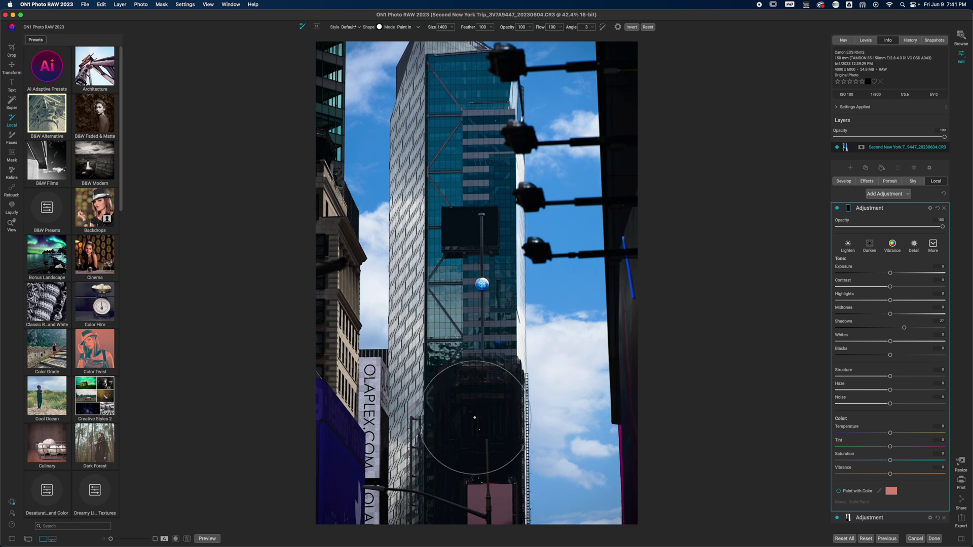
key(bracketright)
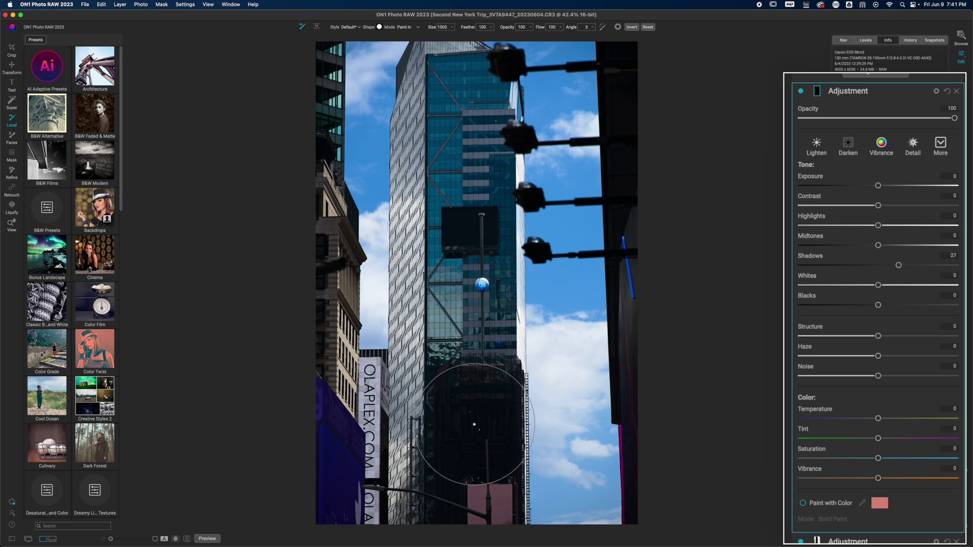
click(474, 425)
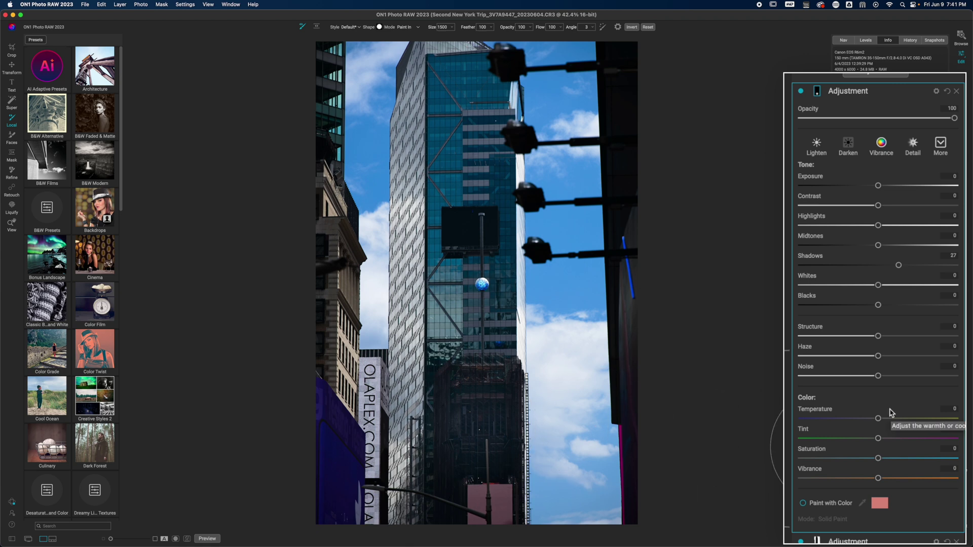
- Tune the painted adjustment to Exposure 0.25, Shadows 27 and Blacks -33
drag(898, 265, 893, 266)
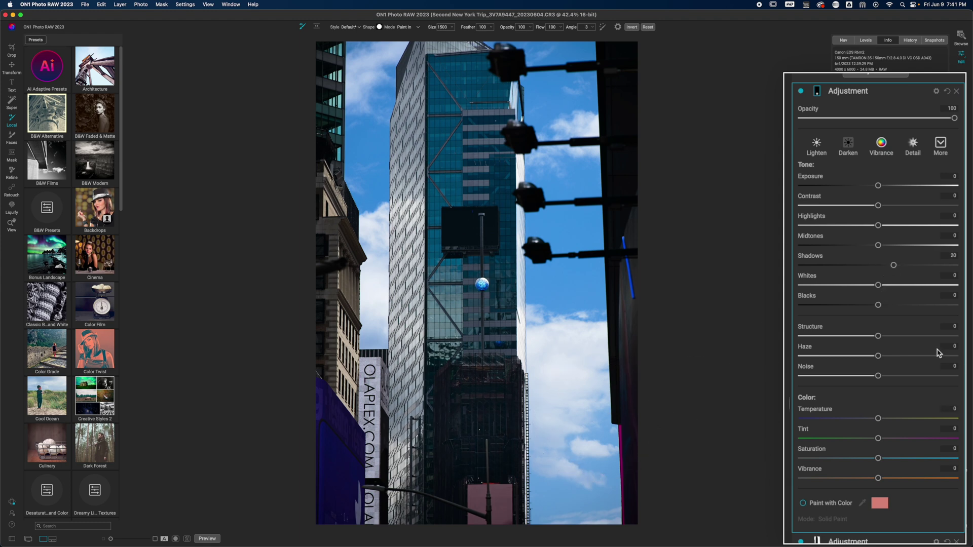
drag(878, 305, 868, 310)
drag(893, 266, 899, 265)
drag(878, 185, 882, 186)
drag(868, 309, 852, 306)
- Examine the dark lower building at 100% with the painted adjustment off and on
key(z)
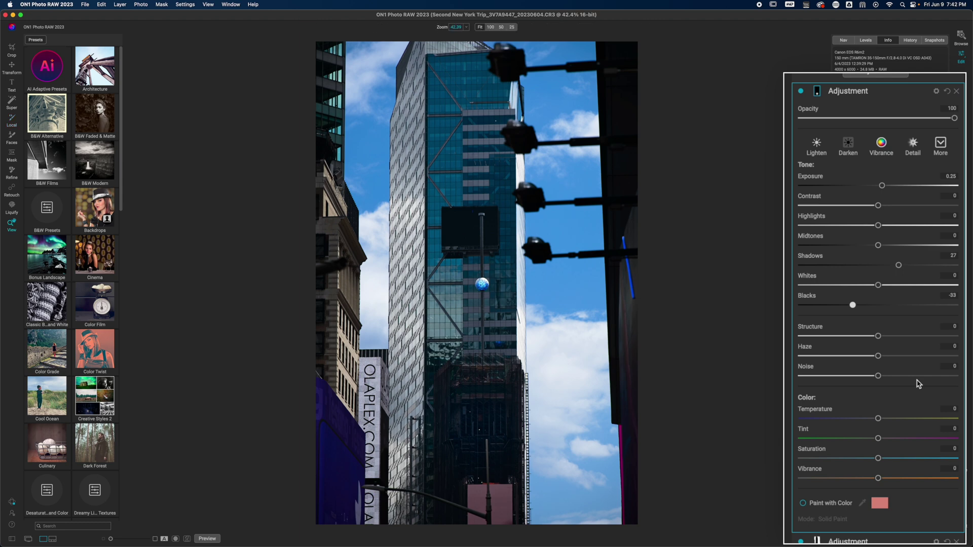
click(459, 412)
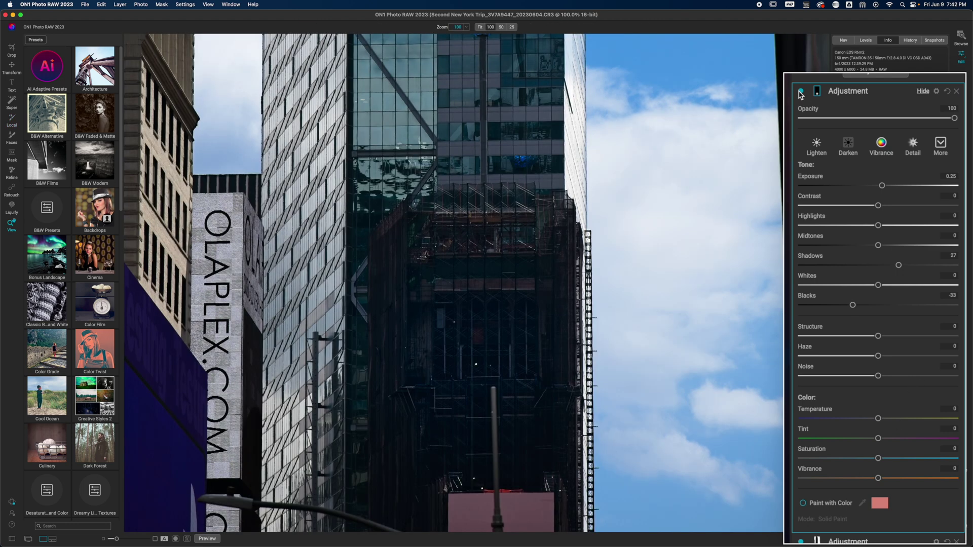
click(800, 92)
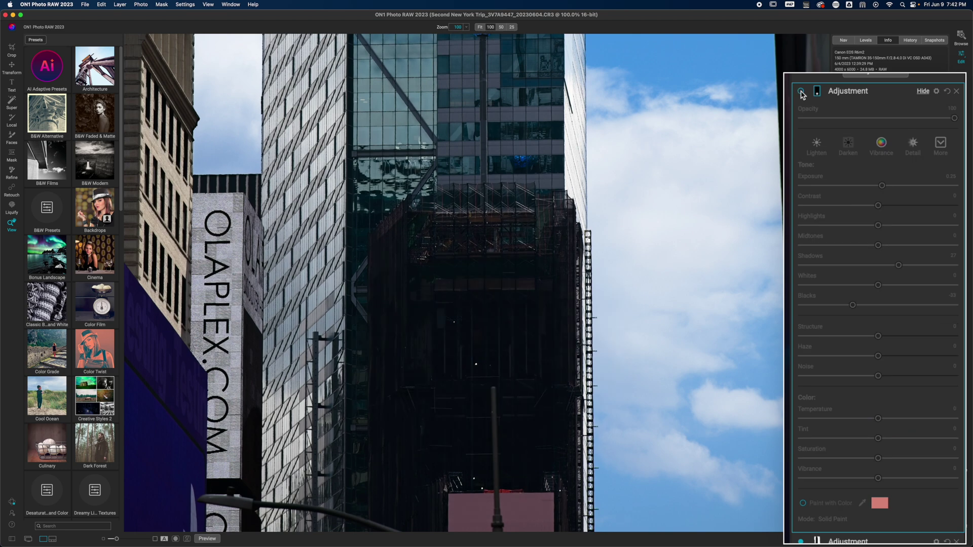
click(801, 91)
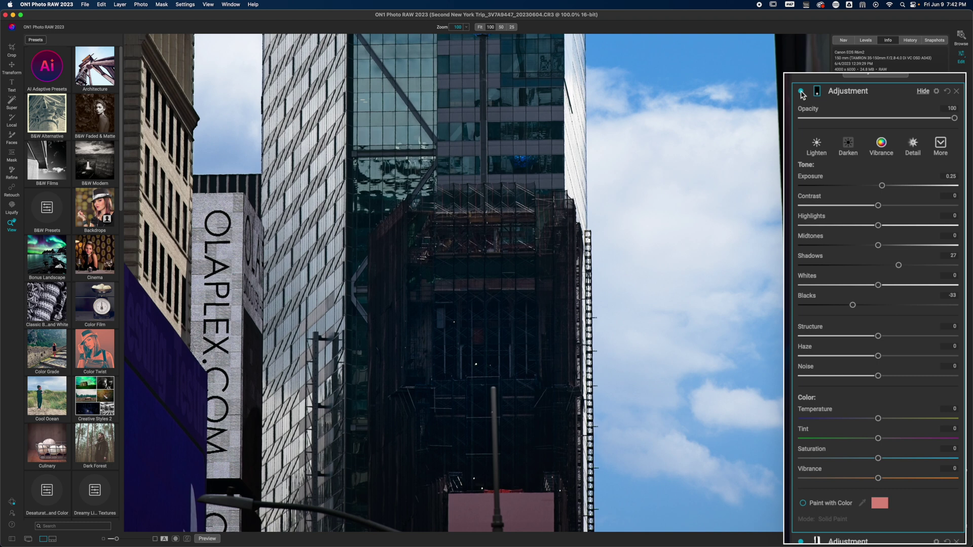
- Lower the painted adjustment's Blacks to -46, switch that adjustment off with the whole photo in view, and collapse its settings
drag(853, 306, 844, 308)
key(super+0)
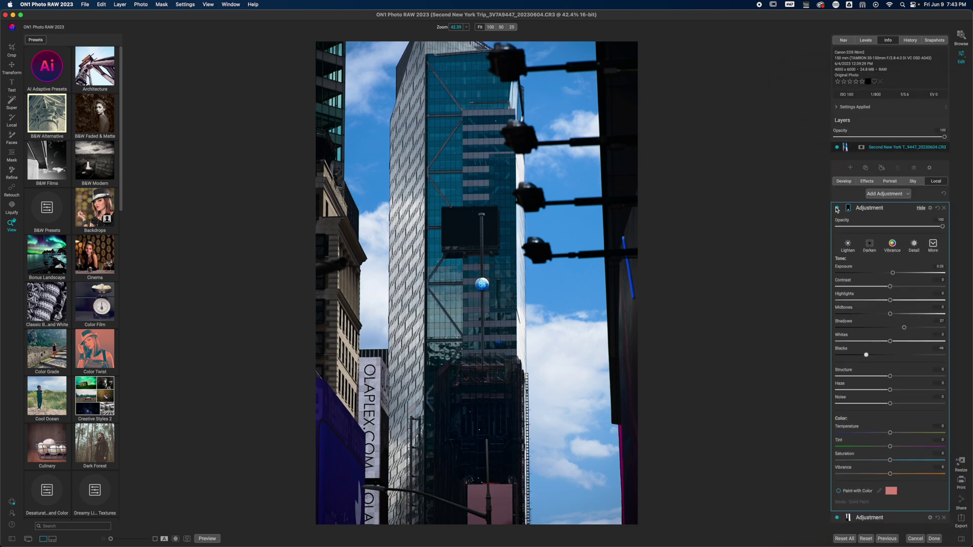
click(837, 210)
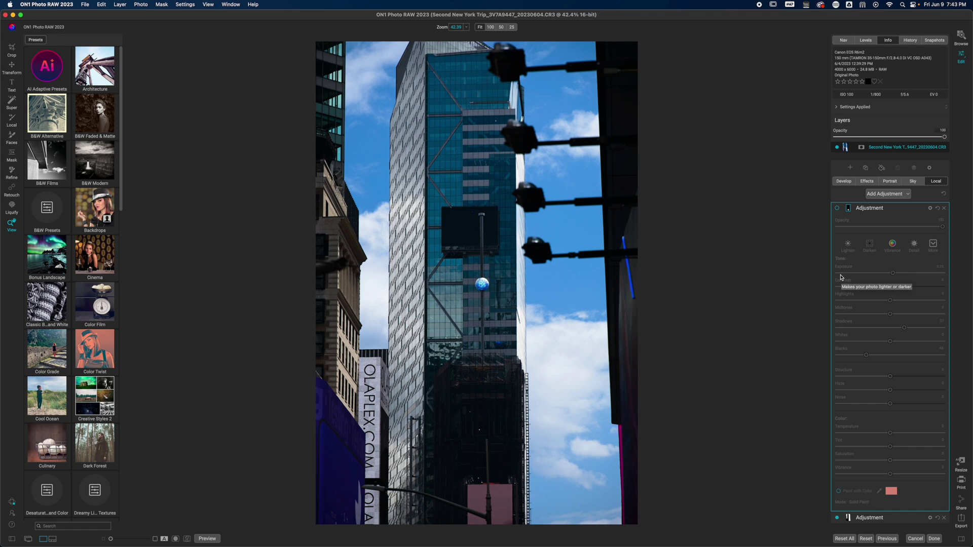
click(896, 211)
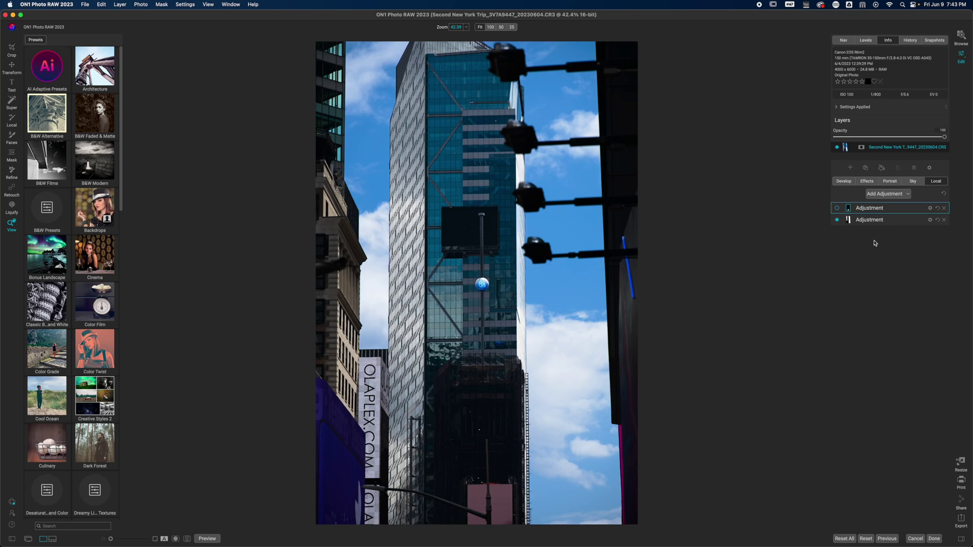
- Add a Curves filter with a lifted black point and an upper point at In 187, Out 188, and compare it off and on
click(868, 181)
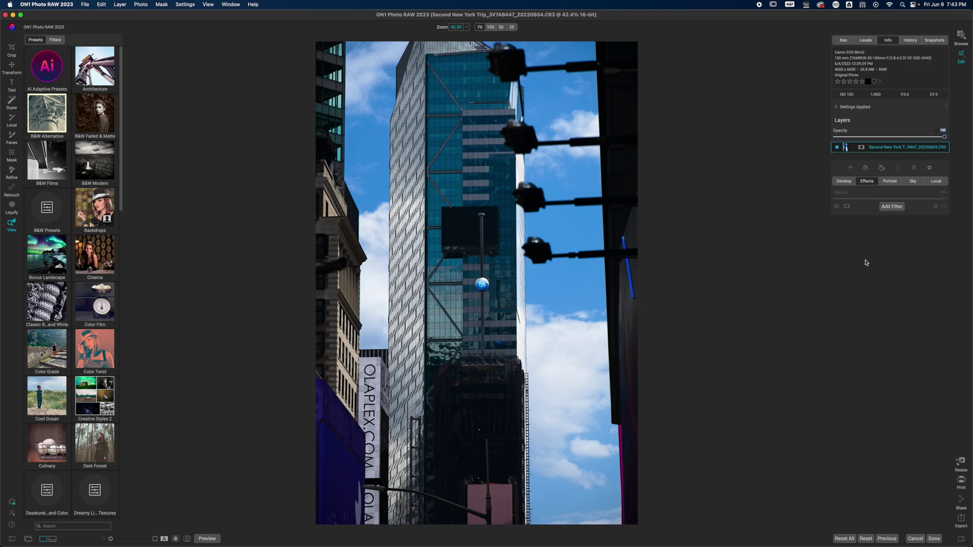
click(892, 206)
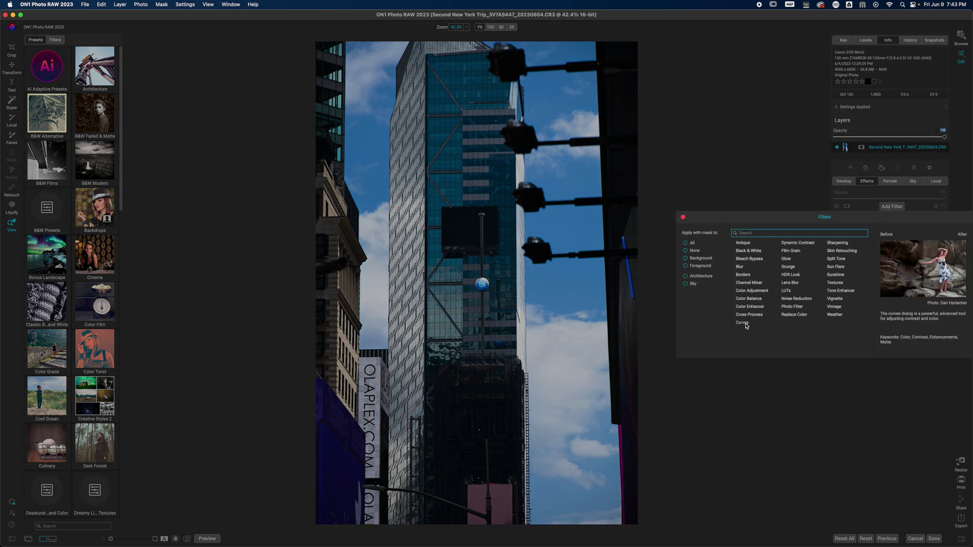
click(744, 324)
drag(806, 405, 797, 387)
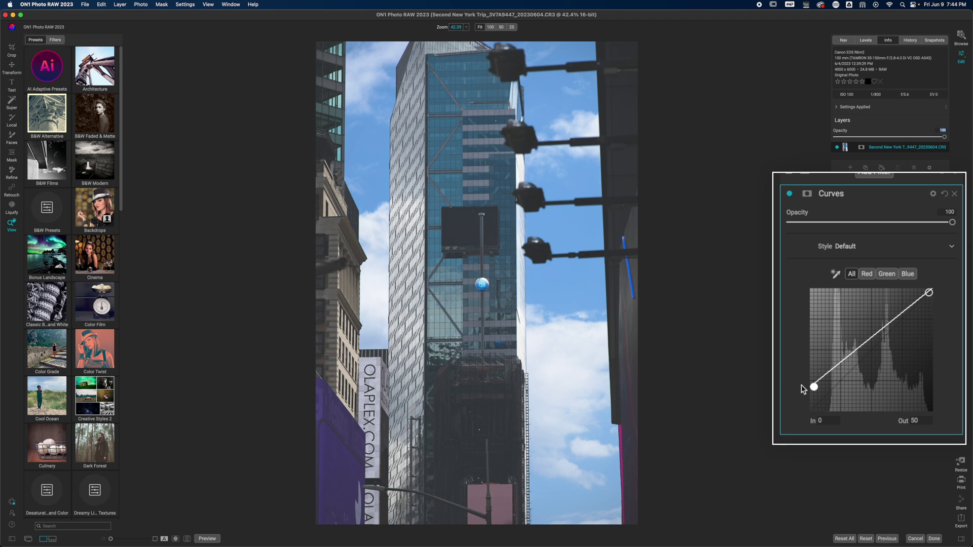
mouse_move(830, 373)
mouse_down()
mouse_move(839, 381)
mouse_move(846, 373)
mouse_move(812, 394)
mouse_move(844, 378)
mouse_up()
drag(891, 334, 900, 320)
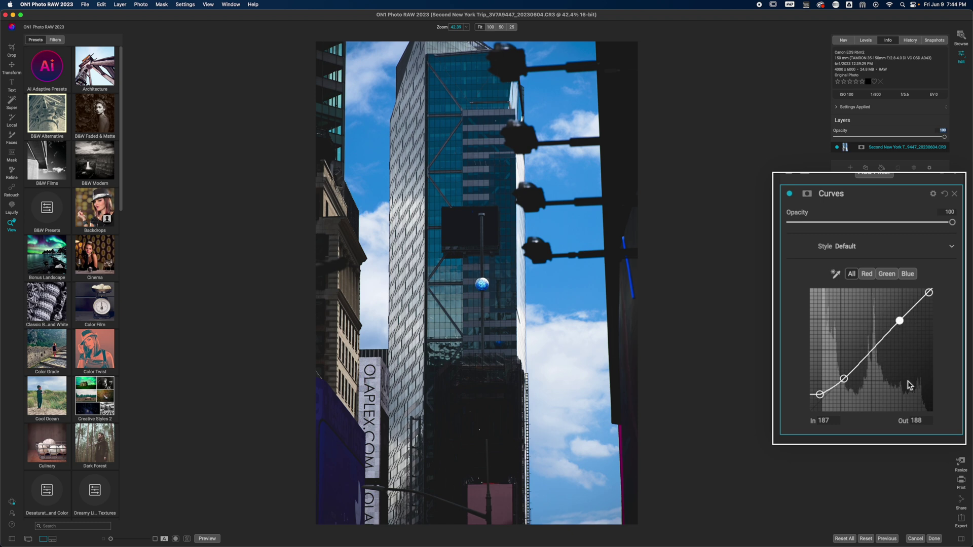
click(790, 194)
click(790, 194)
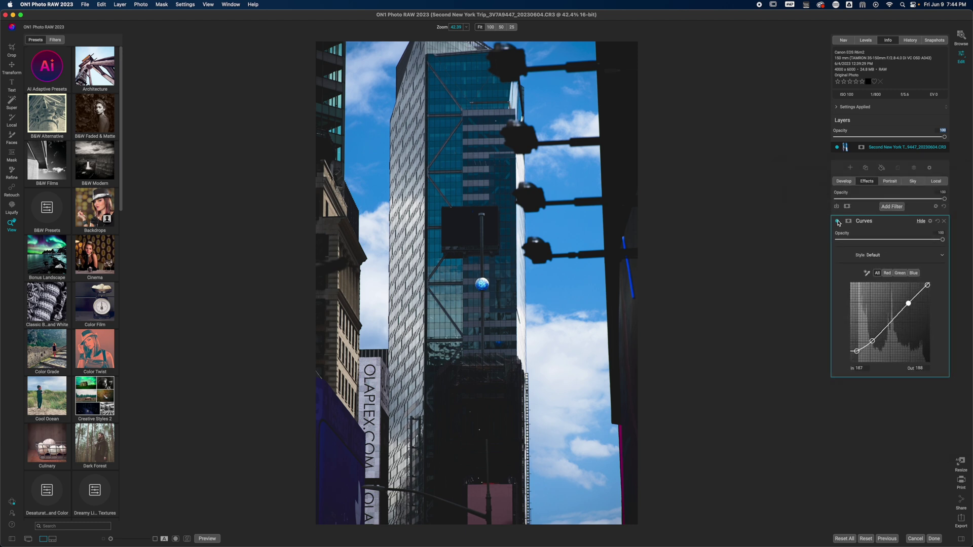
- Add a Film Grain filter using Ilford HP5 400 with Size 137, and inspect the grain at 100%
click(884, 207)
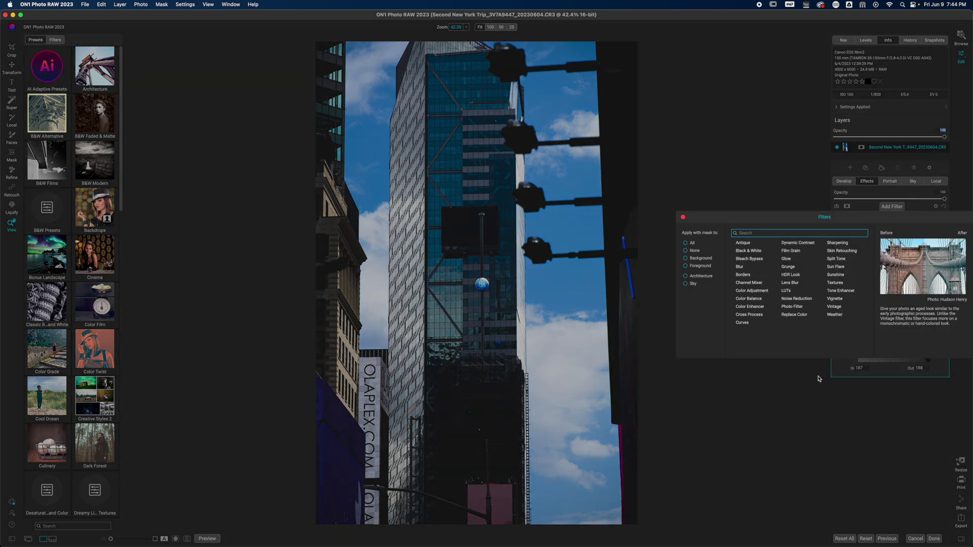
click(790, 251)
click(853, 303)
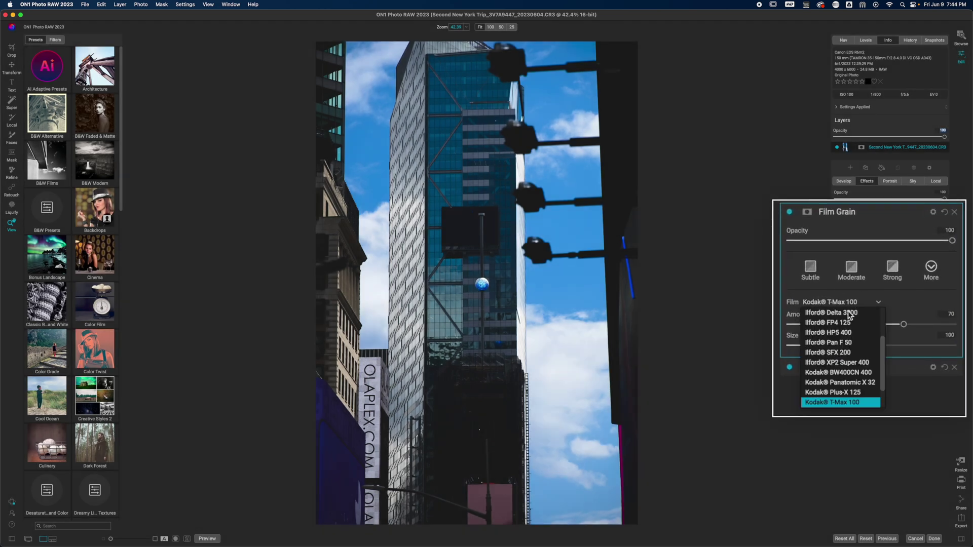
click(864, 334)
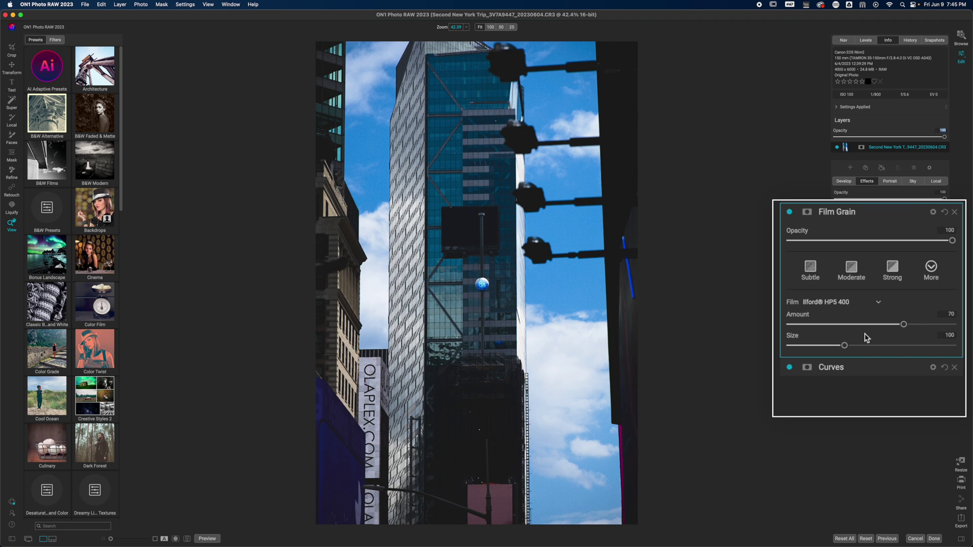
drag(847, 345, 884, 345)
click(436, 169)
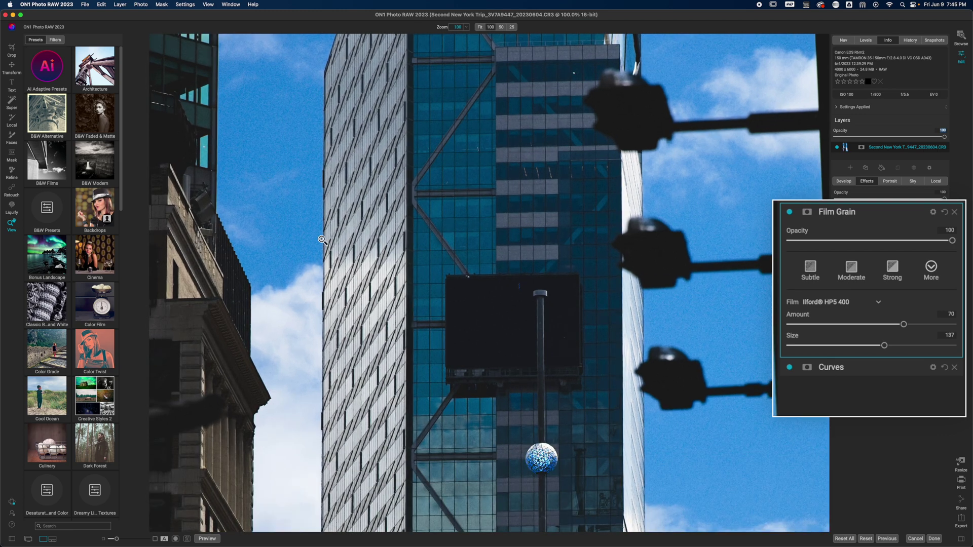
- Lower the Film Grain filter's Amount and Size, with the whole photo back in view
drag(905, 324, 861, 349)
key(super+0)
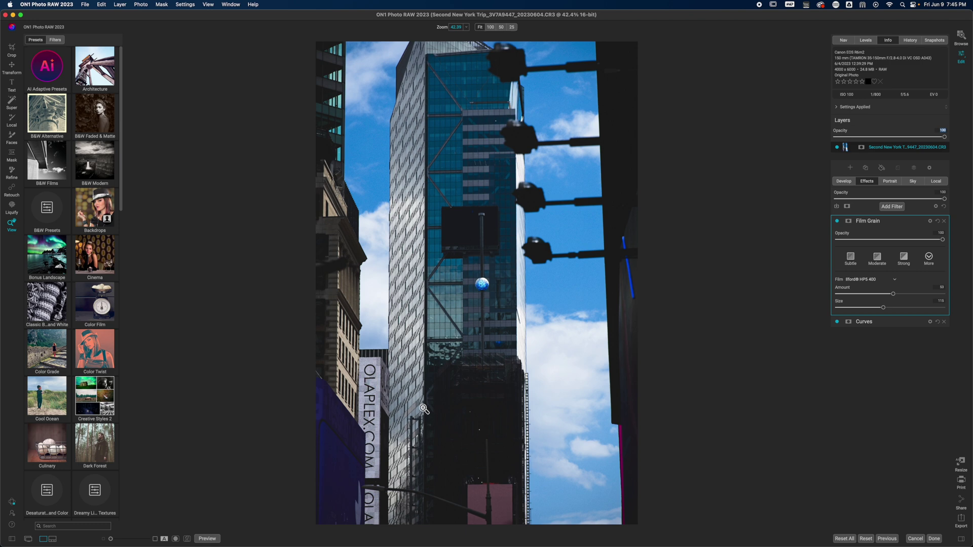
- Add a Tone Enhancer filter and set its Exposure to -1.15
click(899, 208)
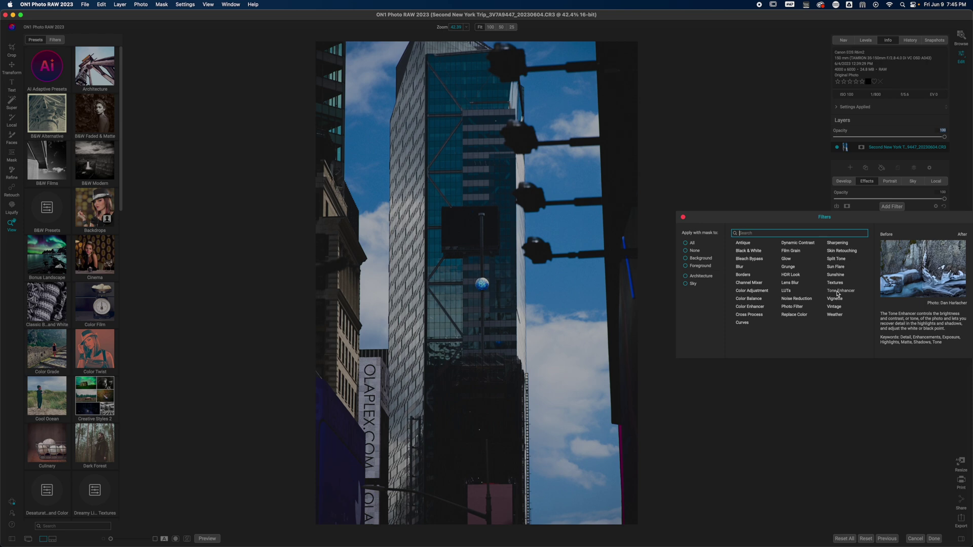
click(837, 291)
drag(831, 184, 831, 161)
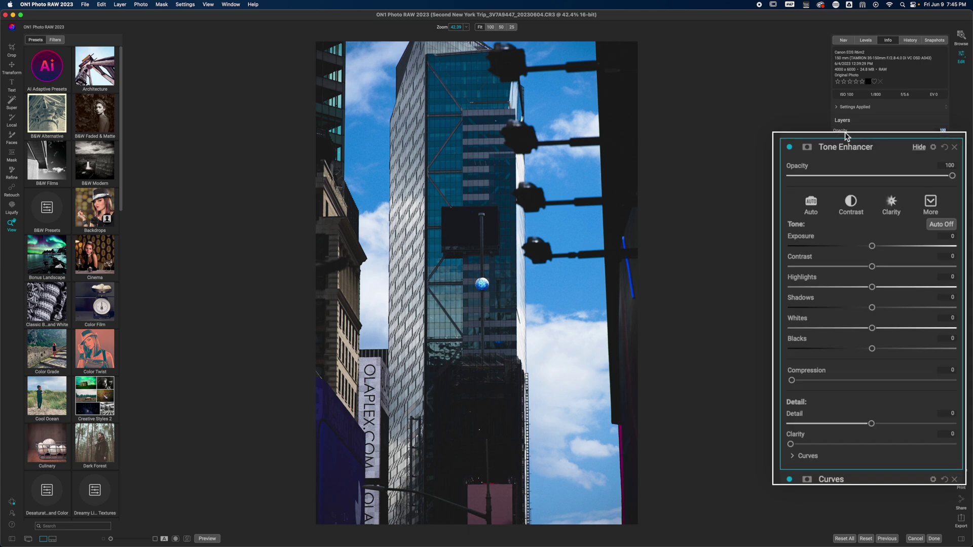
drag(872, 246, 857, 250)
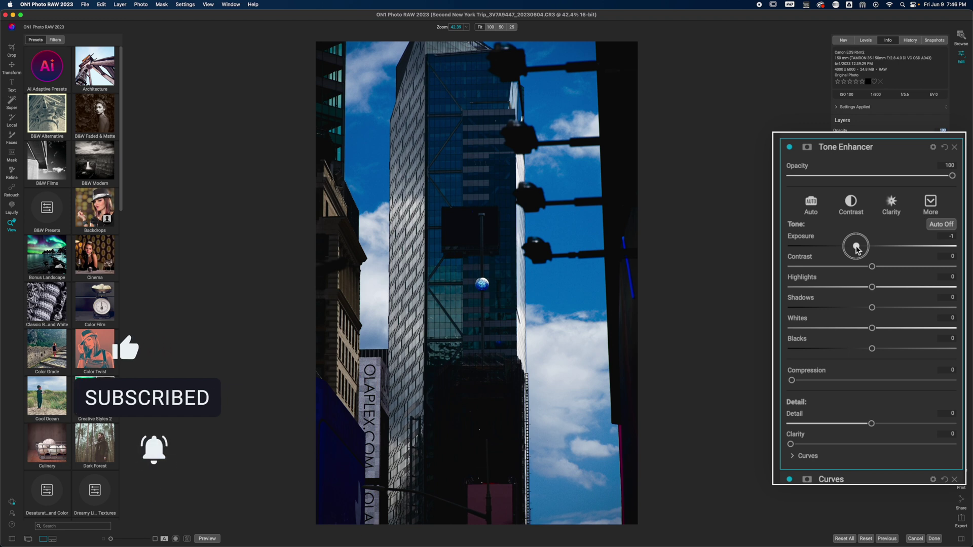
drag(856, 248, 853, 248)
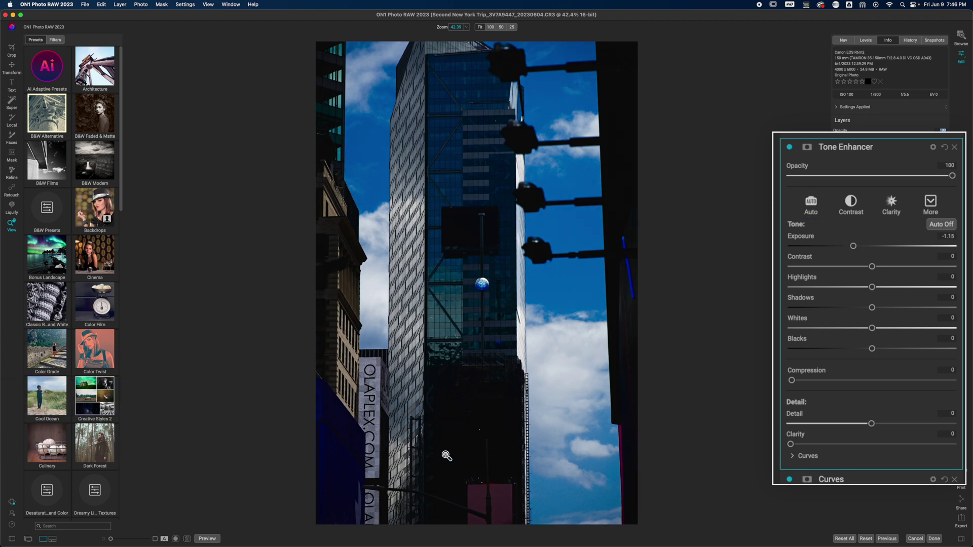
- Reduce the refine brush's size and fill the Tone Enhancer's mask with black to hide the effect
key(n)
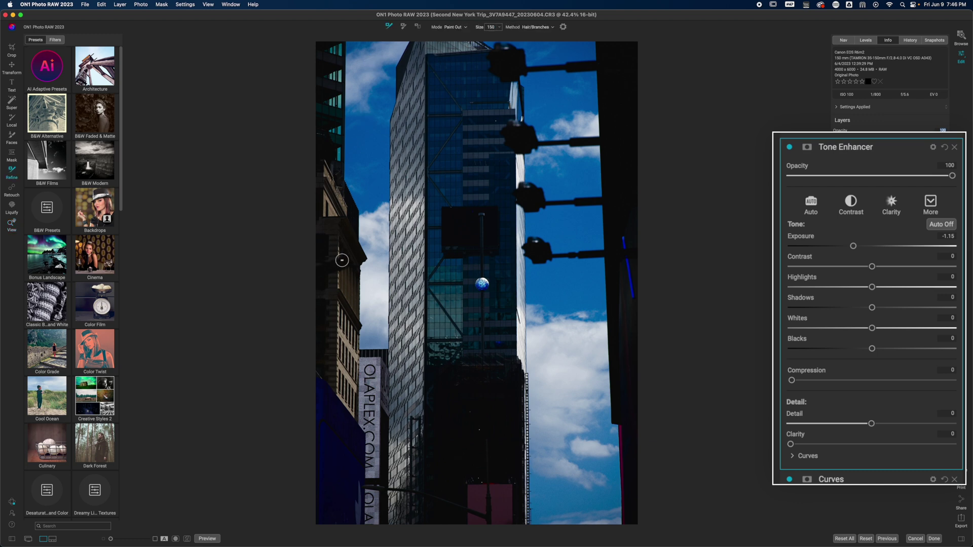
key(bracketleft)
key(bracketleft)
key(bracketleft)
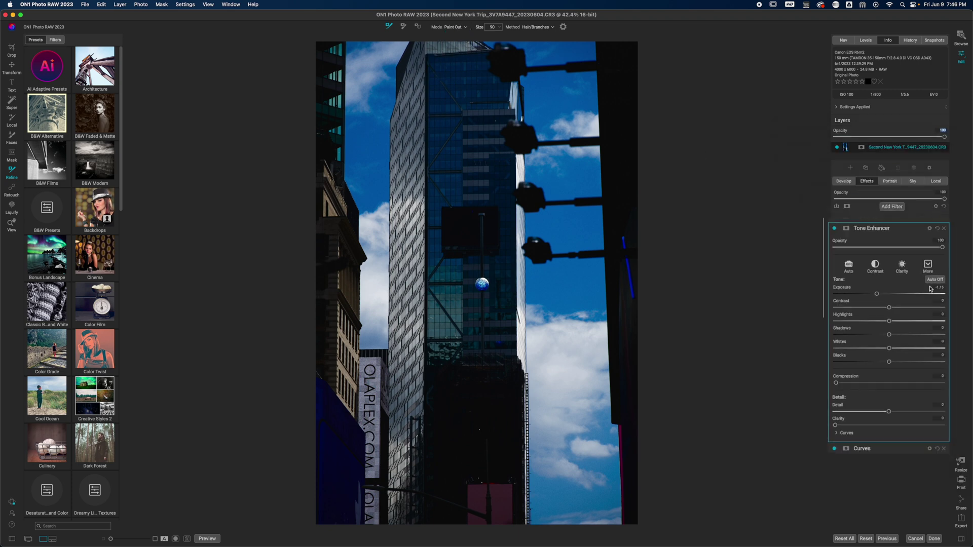
key(b)
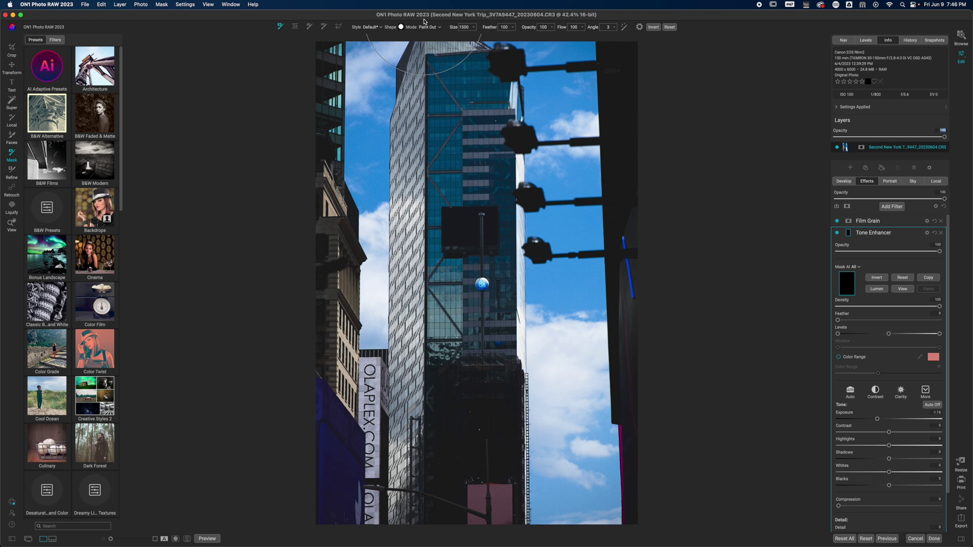
- Outline the sunlit stone building on the photo's left edge with the refine brush to reveal the Tone Enhancer only there
key(n)
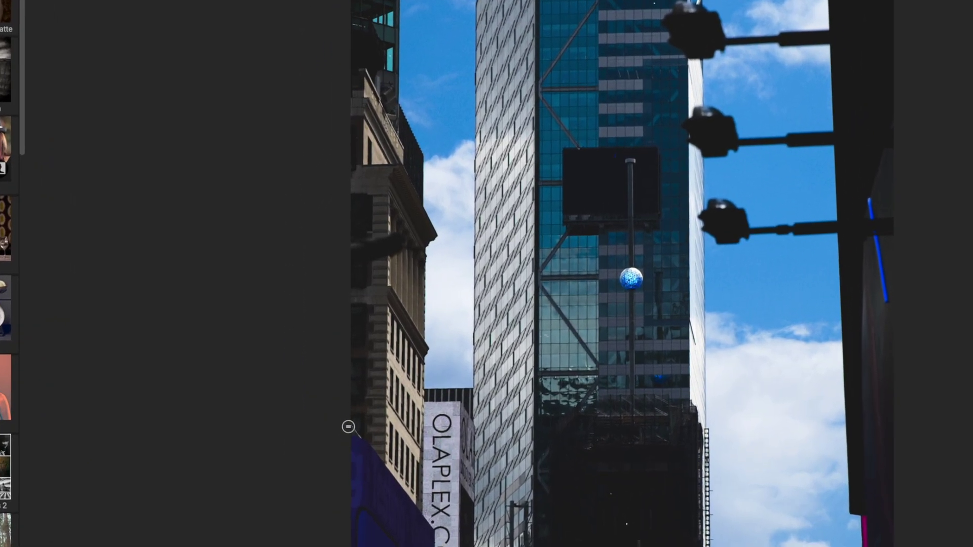
mouse_move(348, 425)
mouse_down()
mouse_move(422, 507)
mouse_move(423, 262)
mouse_move(434, 234)
mouse_move(422, 156)
mouse_move(399, 108)
mouse_up()
mouse_move(397, 114)
mouse_down()
mouse_move(363, 70)
mouse_move(353, 77)
mouse_move(351, 428)
mouse_up()
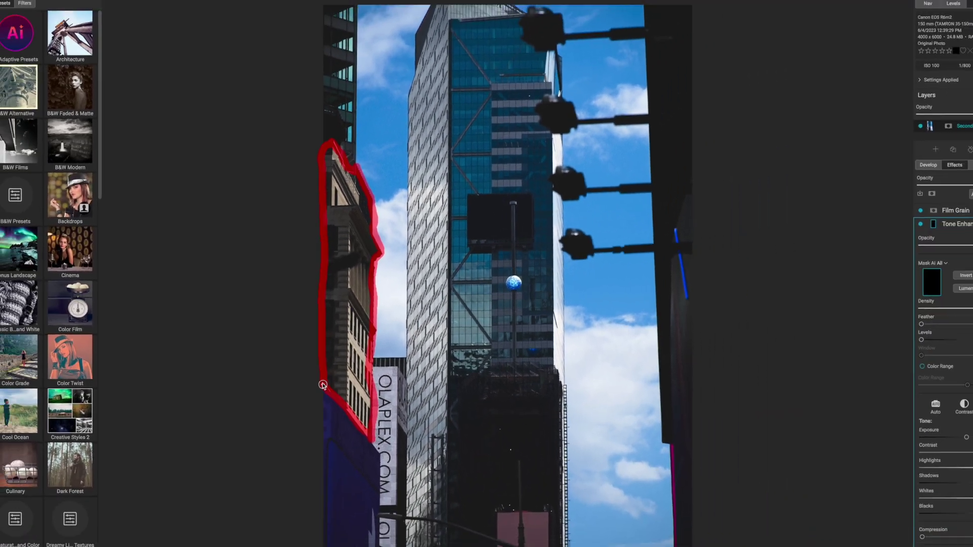
drag(322, 385, 323, 385)
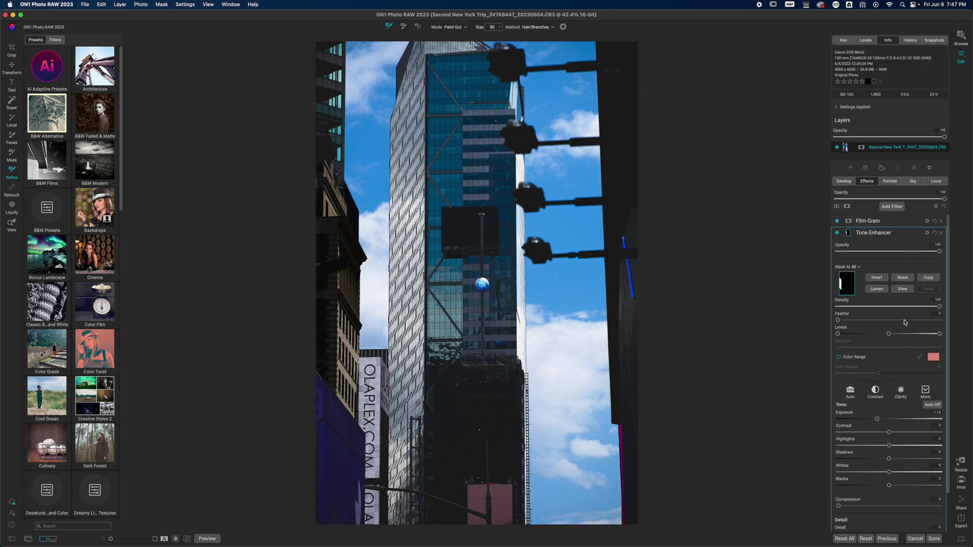
- Lower the masked Tone Enhancer's Exposure to -1.4 and bring its Detail slightly below zero
drag(877, 421, 875, 421)
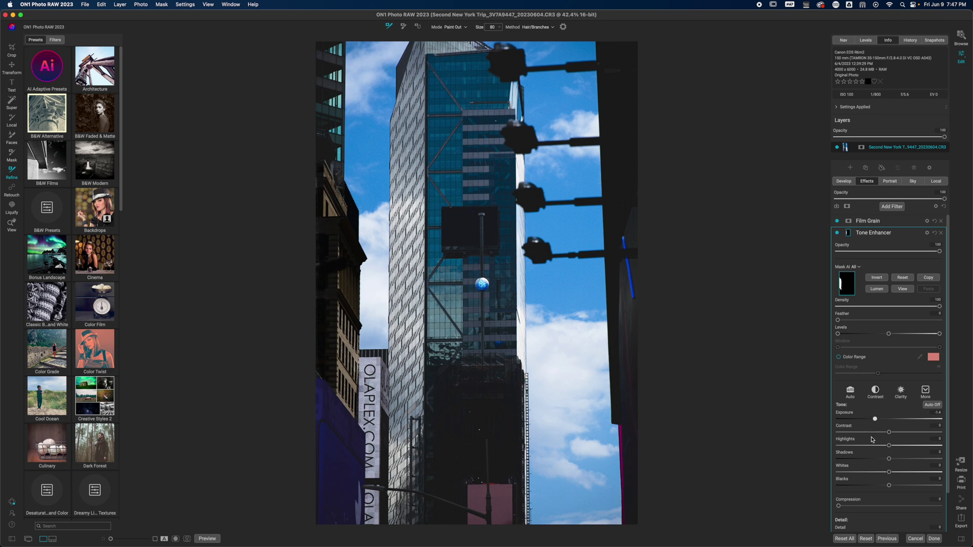
scroll(880, 494, down, 1)
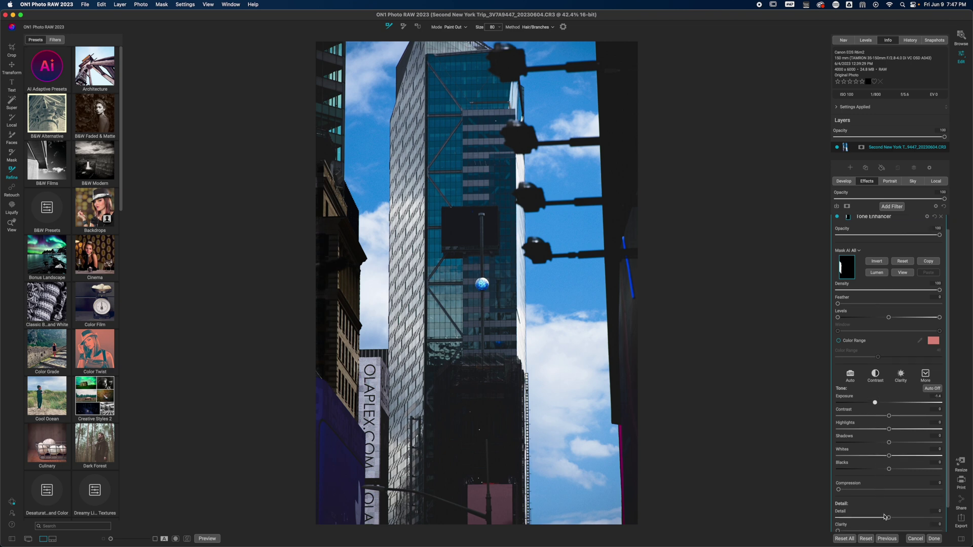
drag(888, 518, 879, 517)
- Erase the long lower part of the blue light strip on the dark building at 100% with the eraser at size 80
click(11, 189)
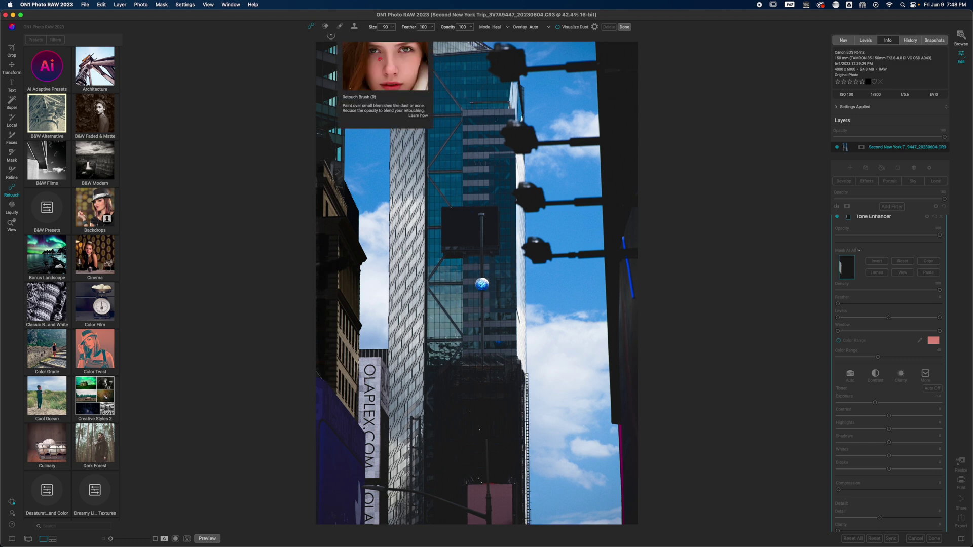
click(325, 27)
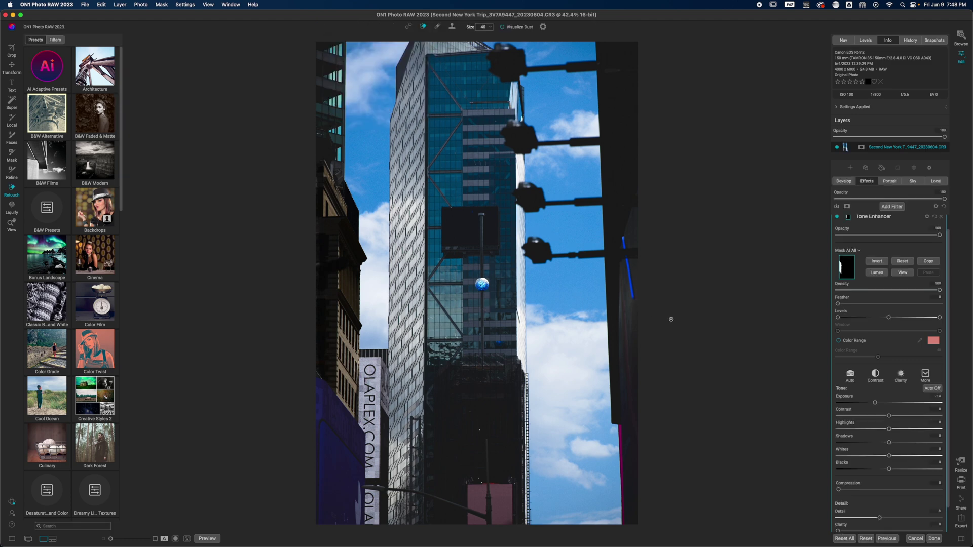
key(bracketright)
click(632, 299)
drag(677, 302, 519, 303)
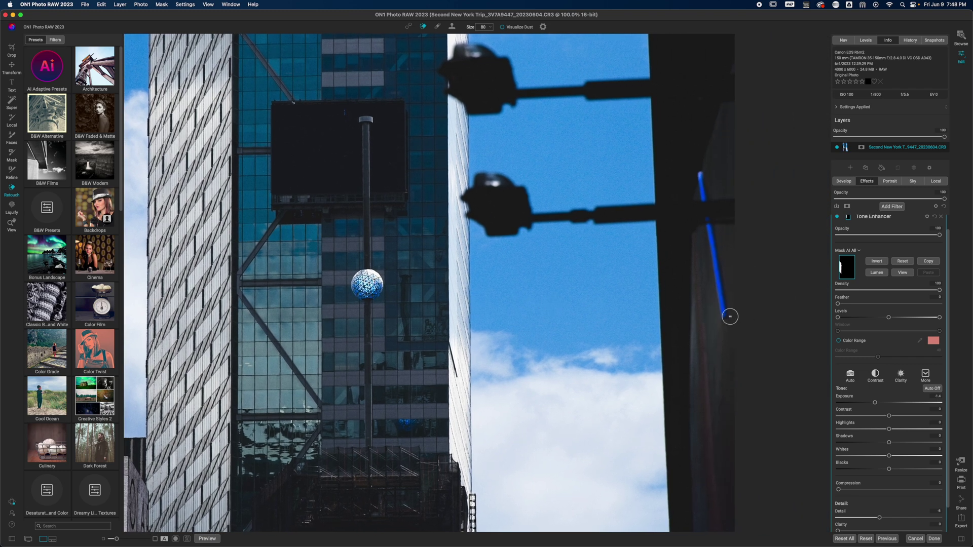
key(bracketleft)
key(bracketright)
drag(724, 314, 710, 229)
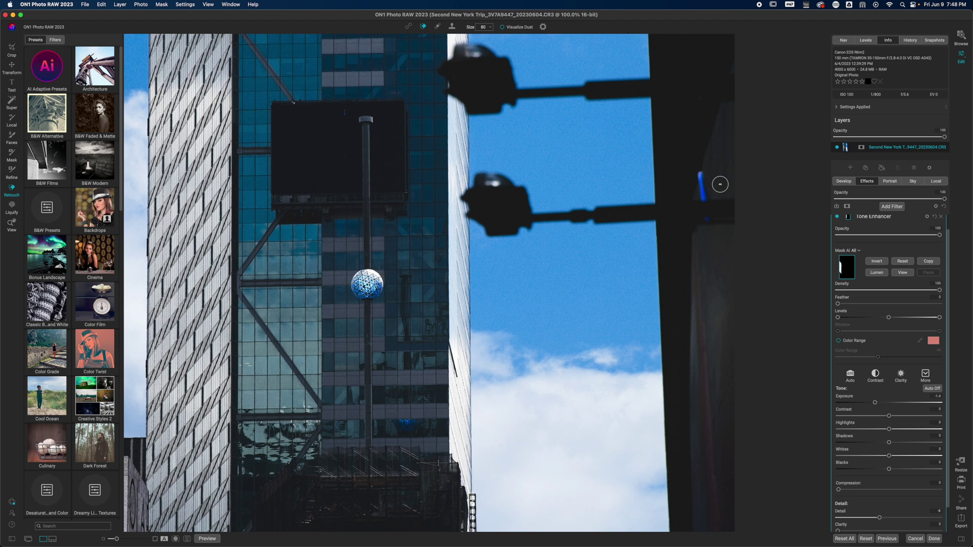
- Erase the remaining upper pieces of the blue light strip with the eraser at size 70, and check the whole photo
key(bracketleft)
drag(700, 175, 702, 194)
drag(705, 219, 712, 217)
click(703, 203)
key(super+0)
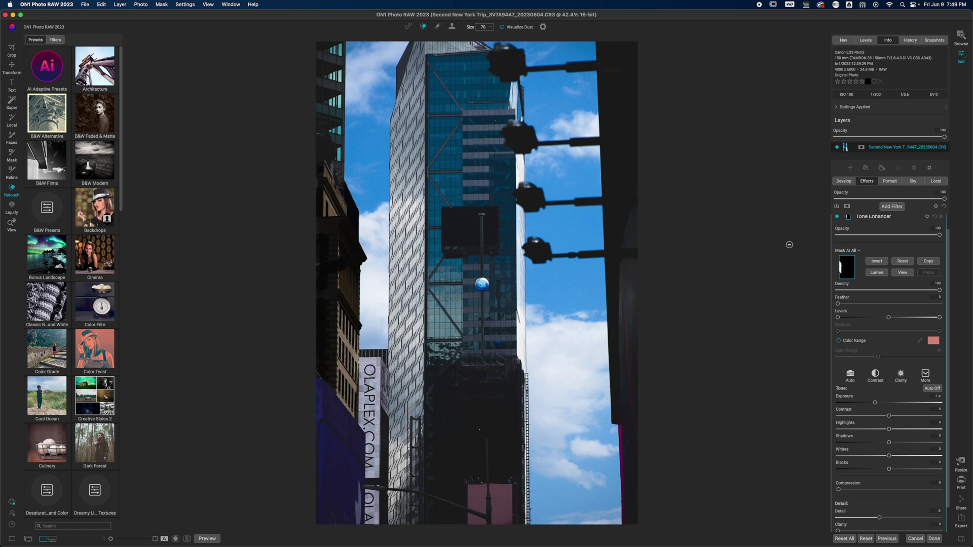
key(p)
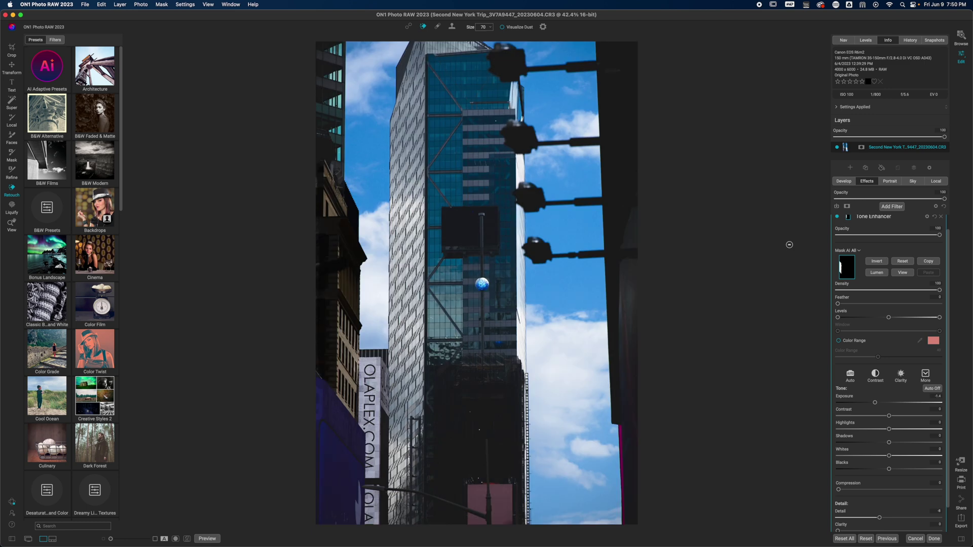